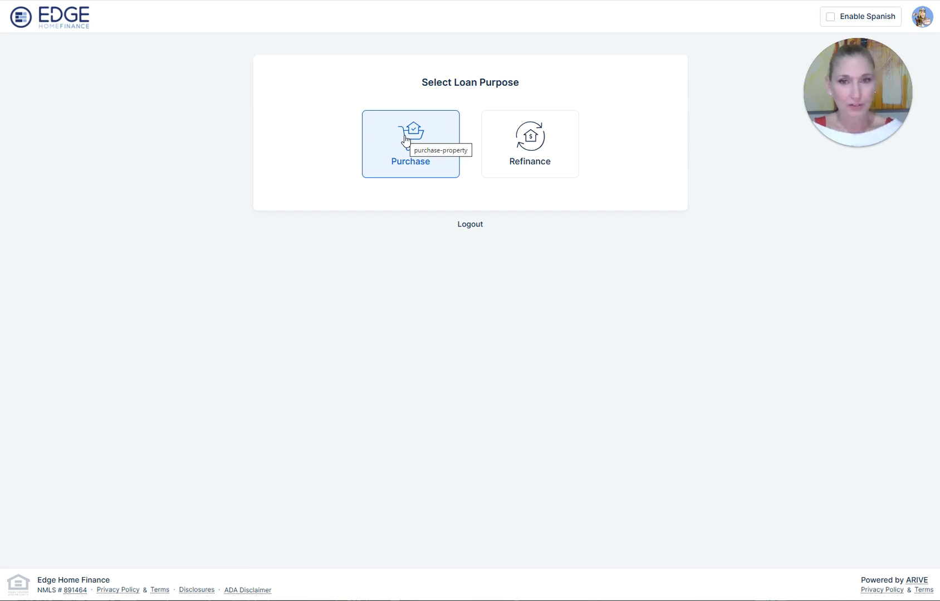
- Select the Purchase card as the loan purpose
{"action": "left_click", "coordinate": [405, 139]}
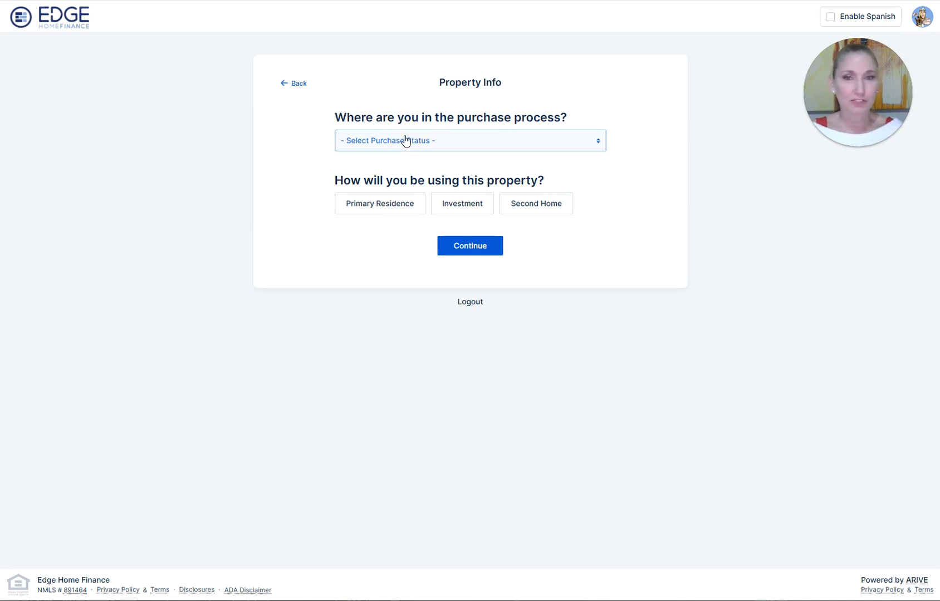
- Set status Just Getting Started, location Smyrna, GA 30080, and Primary Residence, then continue
{"action": "left_click", "coordinate": [477, 141]}
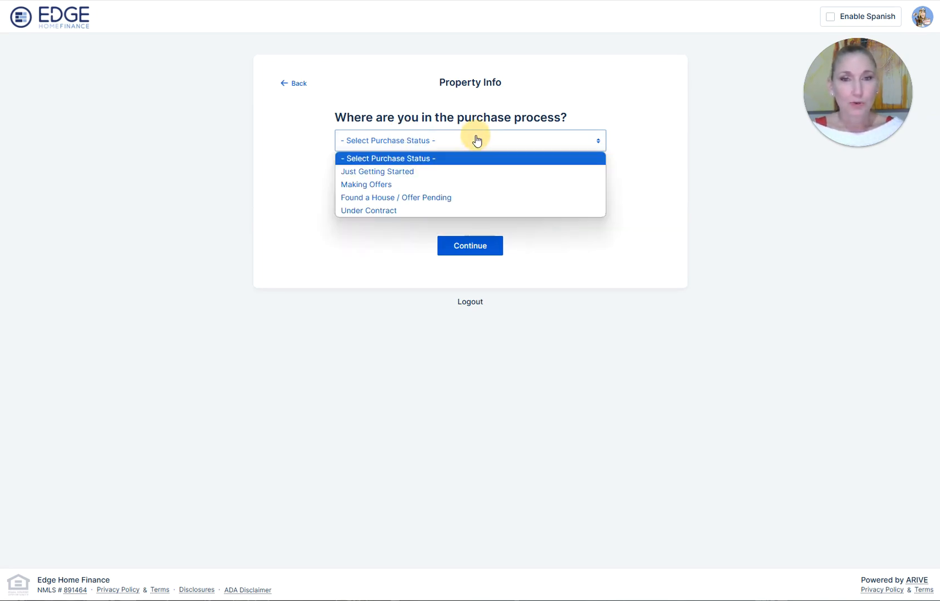
{"action": "left_click", "coordinate": [410, 173]}
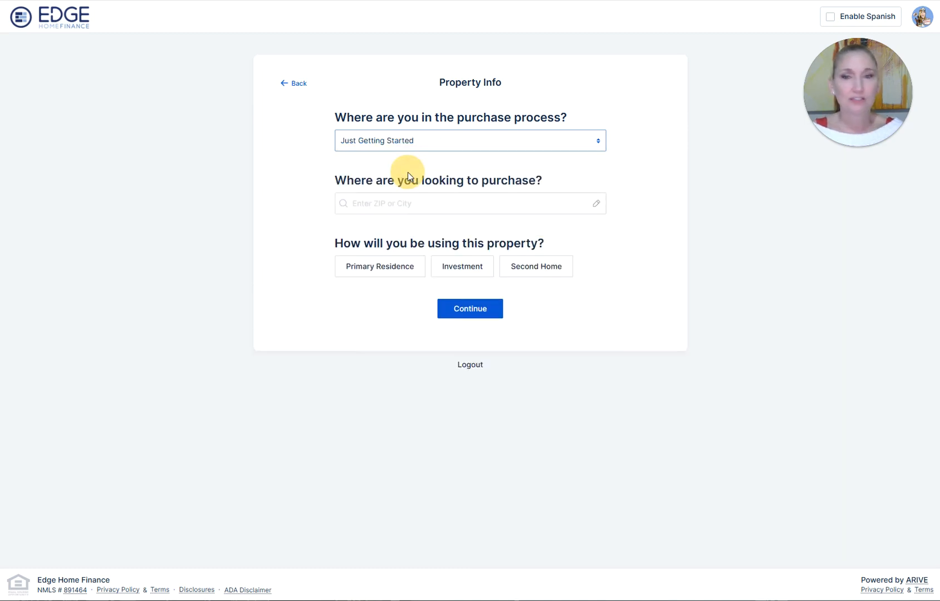
{"action": "left_click", "coordinate": [392, 202]}
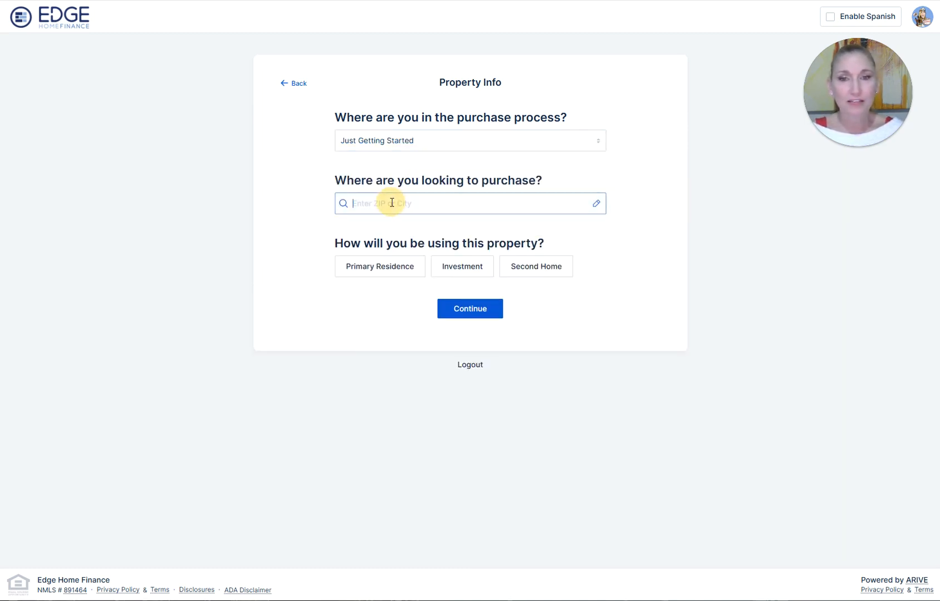
{"action": "type", "text": "30080"}
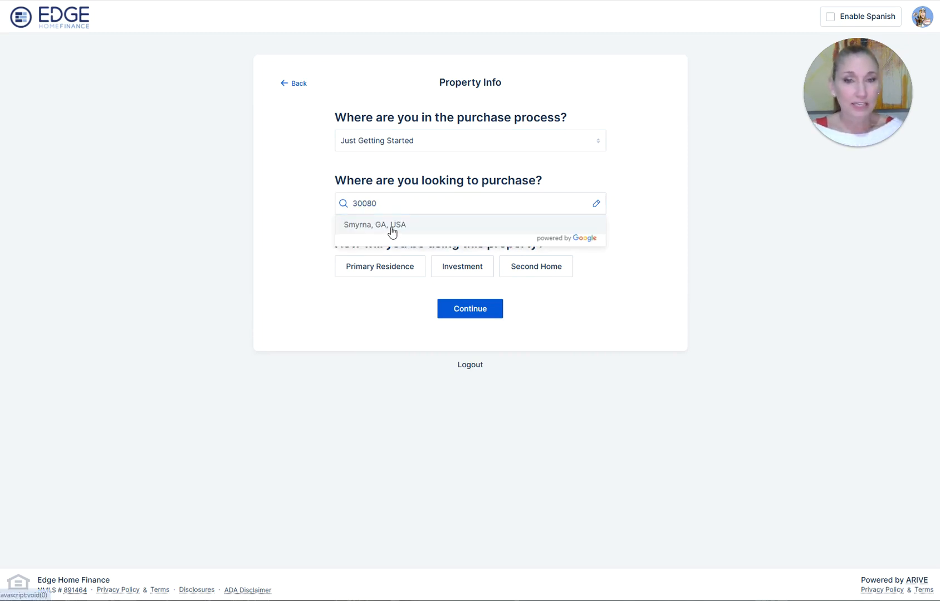
{"action": "left_click", "coordinate": [389, 225]}
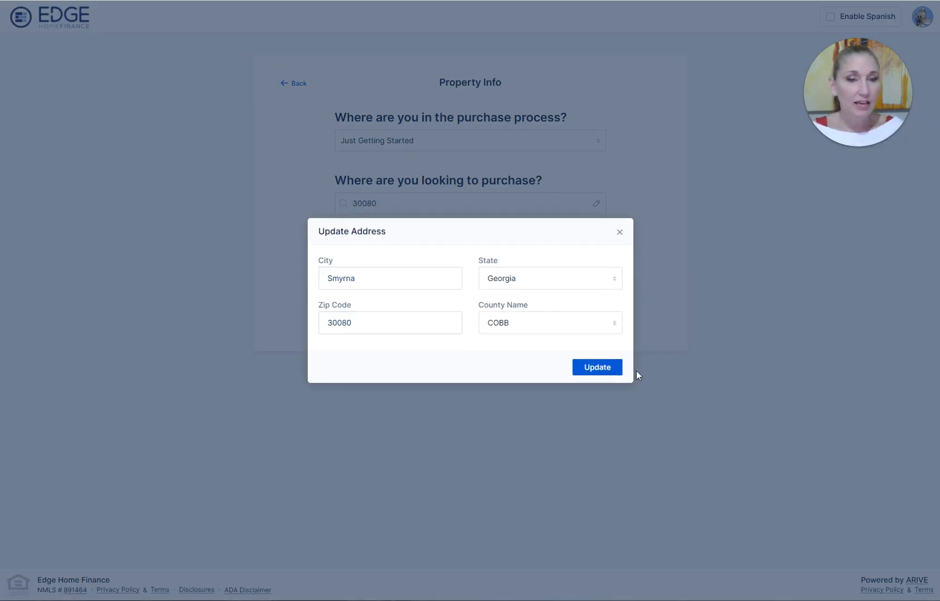
{"action": "left_click", "coordinate": [598, 374]}
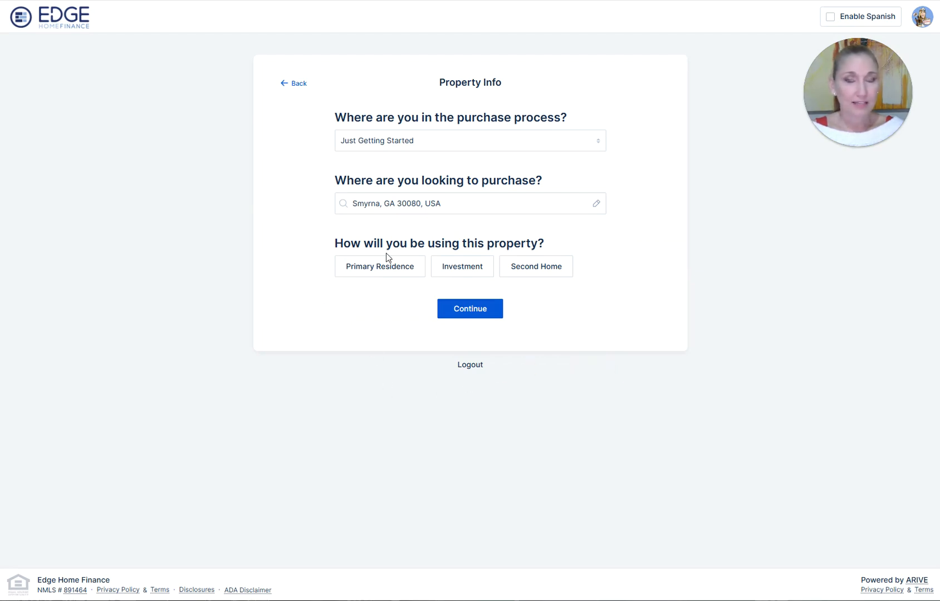
{"action": "left_click", "coordinate": [388, 272]}
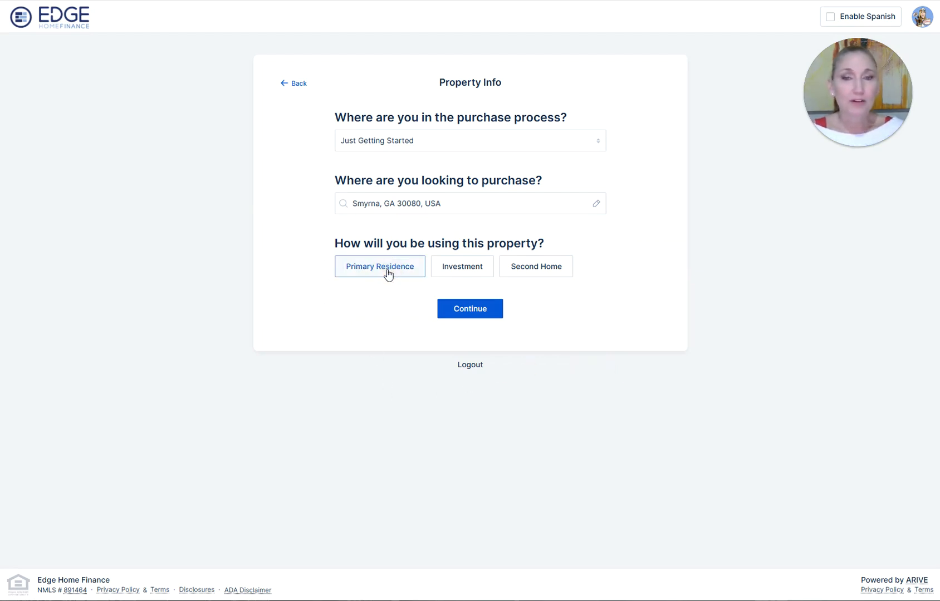
{"action": "left_click", "coordinate": [458, 316]}
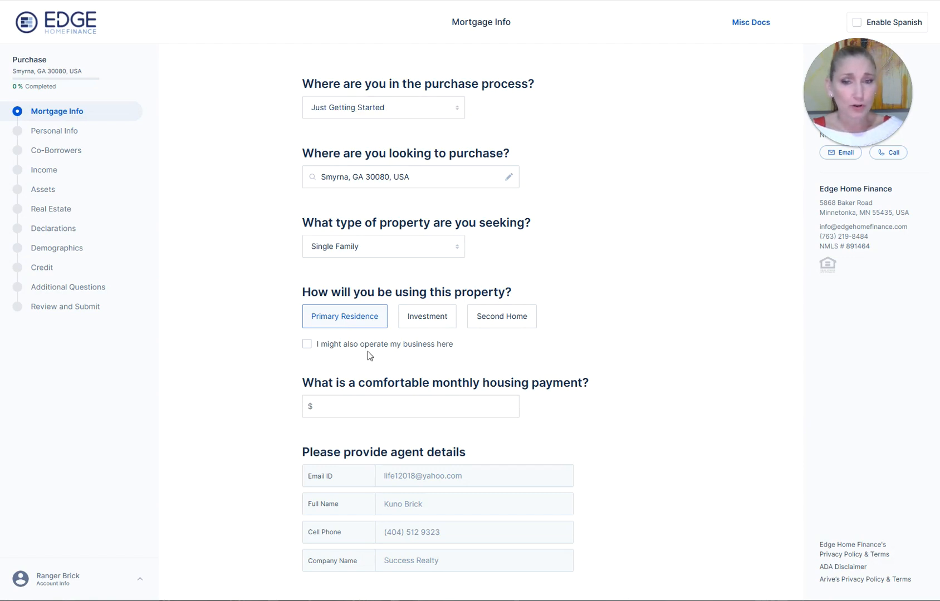
- Enter a $2,000 monthly housing payment
{"action": "scroll", "coordinate": [573, 276], "scroll_direction": "down", "scroll_amount": 4}
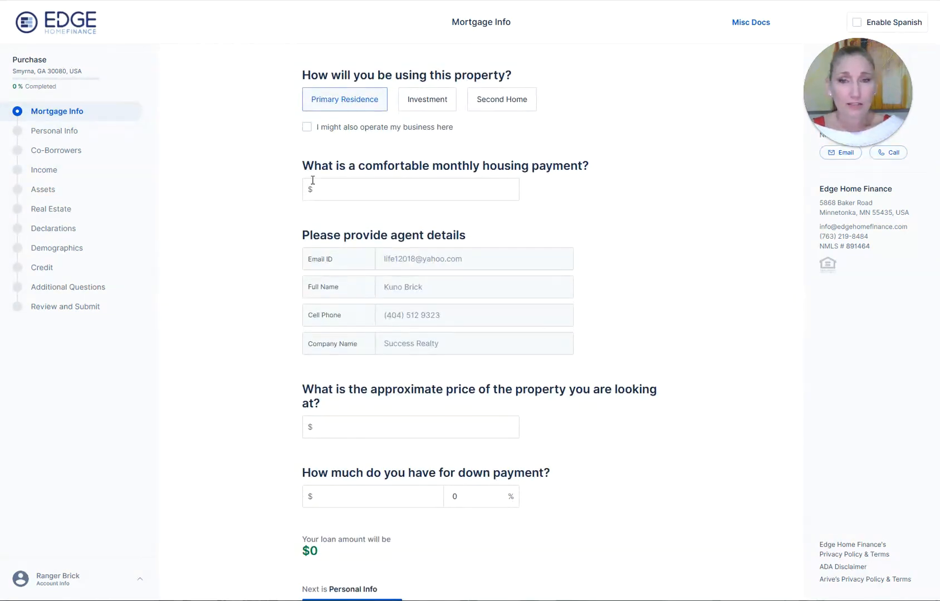
{"action": "left_click", "coordinate": [336, 189]}
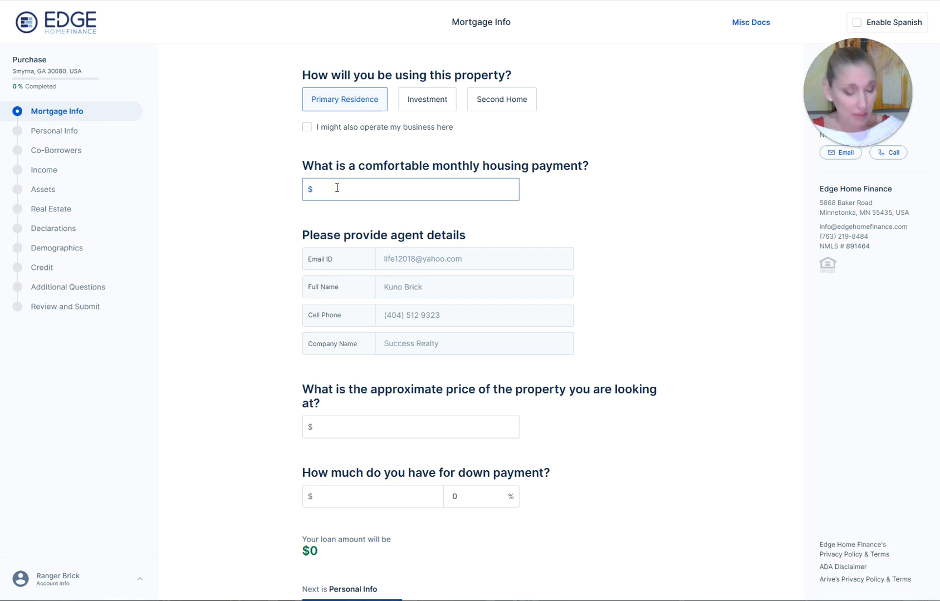
{"action": "type", "text": "2000"}
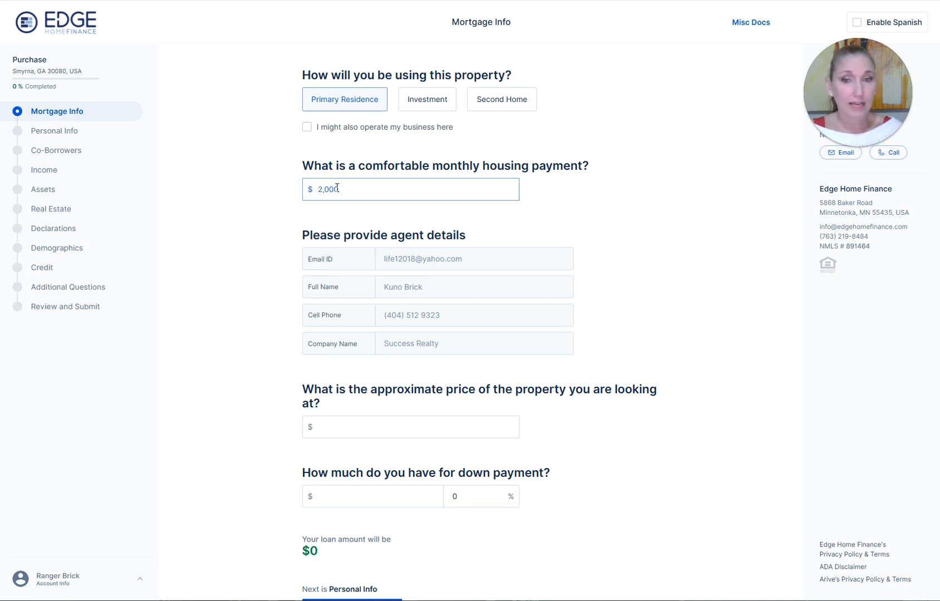
{"action": "left_click", "coordinate": [611, 205]}
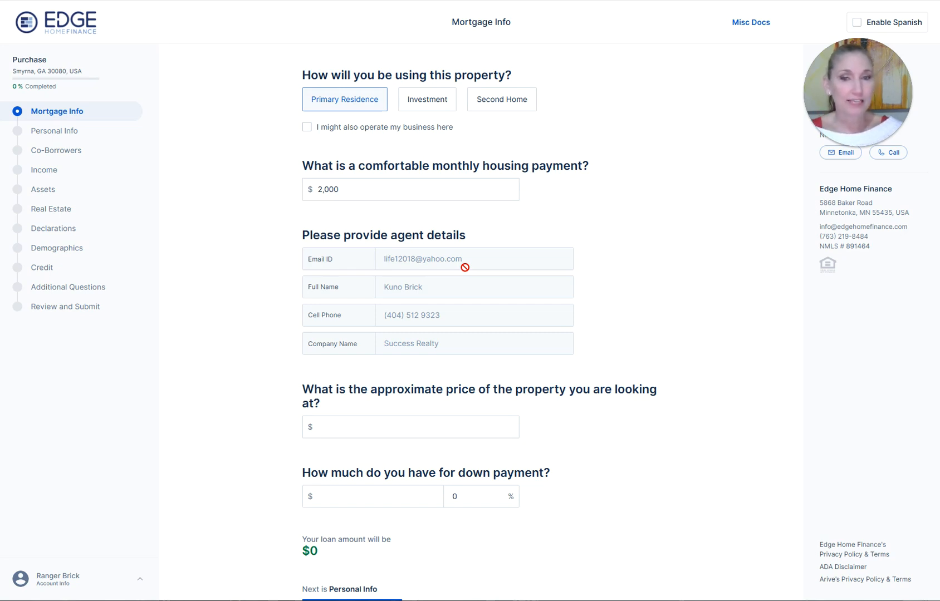
- Set a $300,000 price with 5% ($15,000) down, giving a $285,000 loan
{"action": "scroll", "coordinate": [396, 455], "scroll_direction": "down", "scroll_amount": 3}
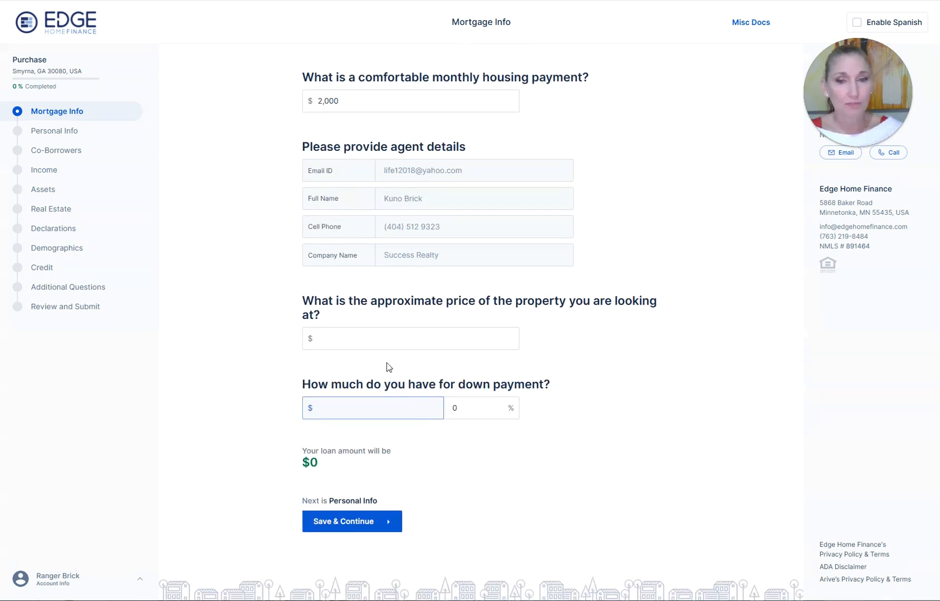
{"action": "left_click", "coordinate": [357, 336]}
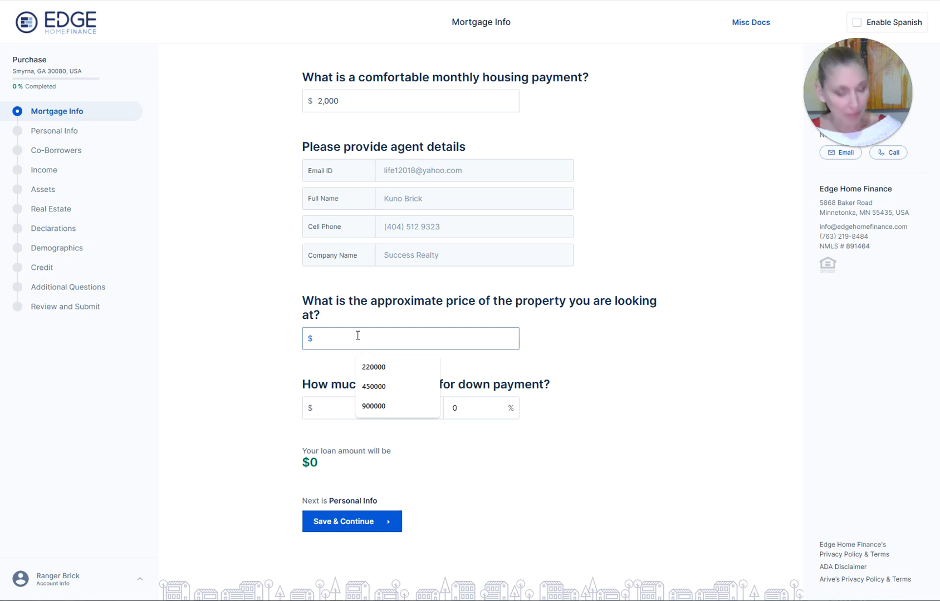
{"action": "type", "text": "3000000"}
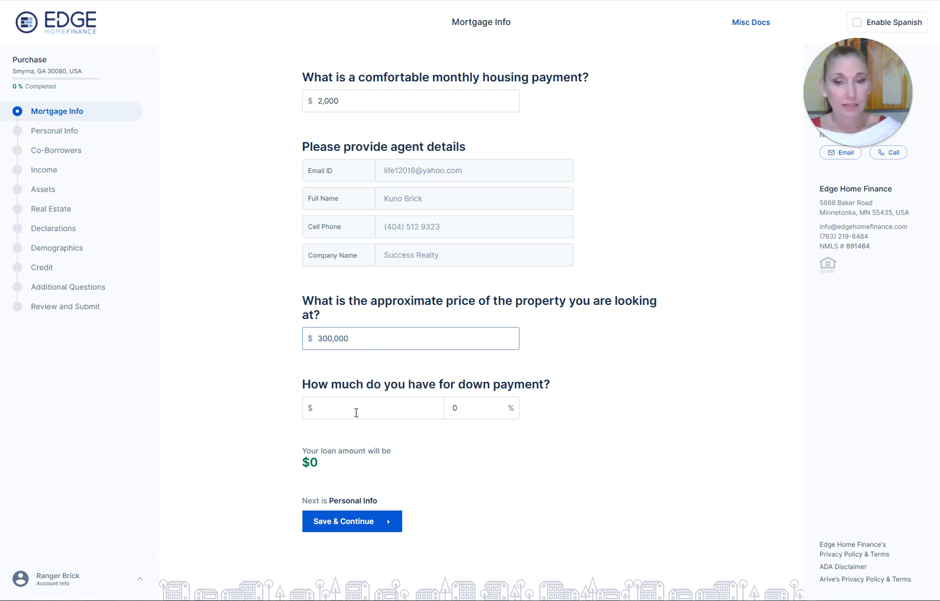
{"action": "left_click", "coordinate": [356, 413]}
{"action": "left_click", "coordinate": [485, 406]}
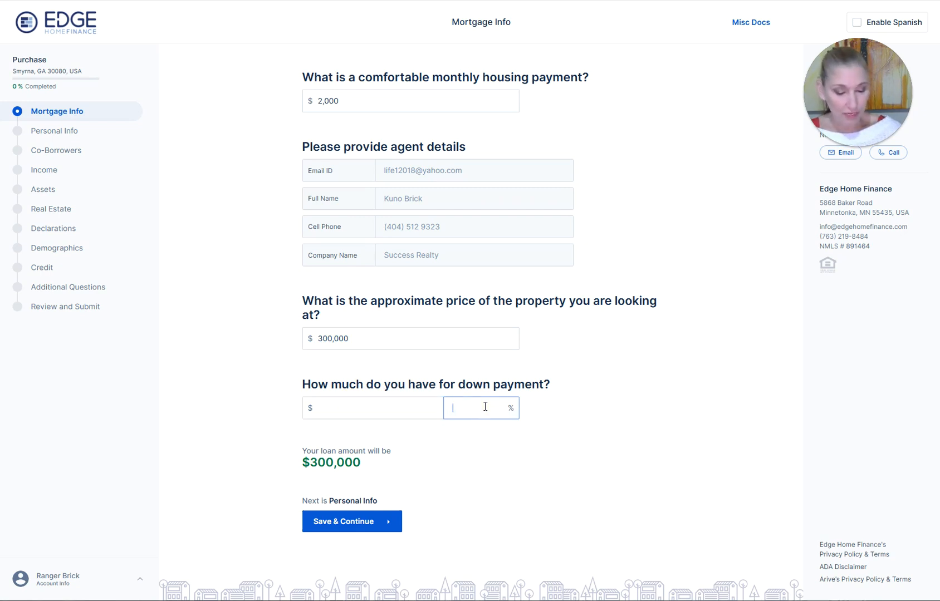
{"action": "left_click", "coordinate": [493, 450]}
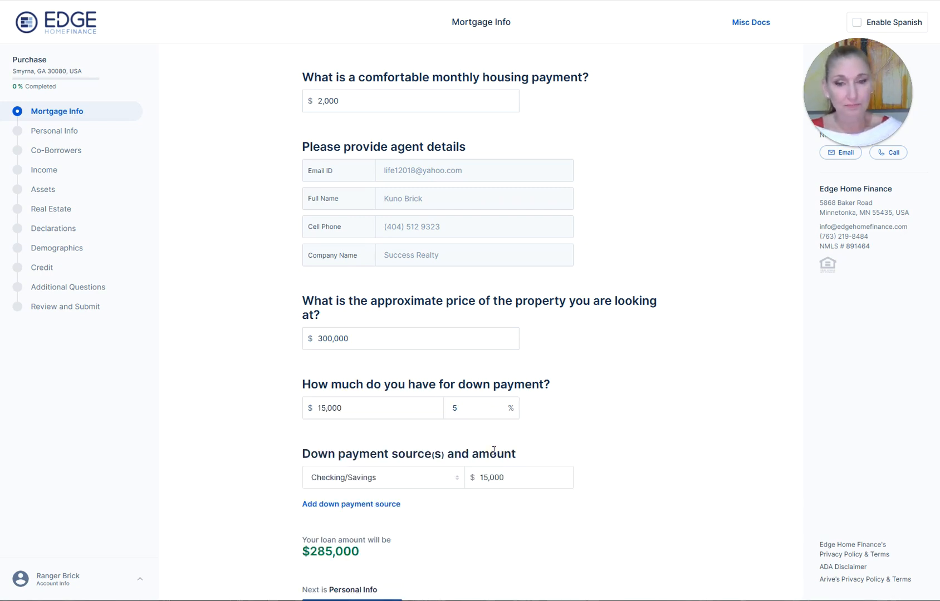
{"action": "scroll", "coordinate": [535, 292], "scroll_direction": "down", "scroll_amount": 2}
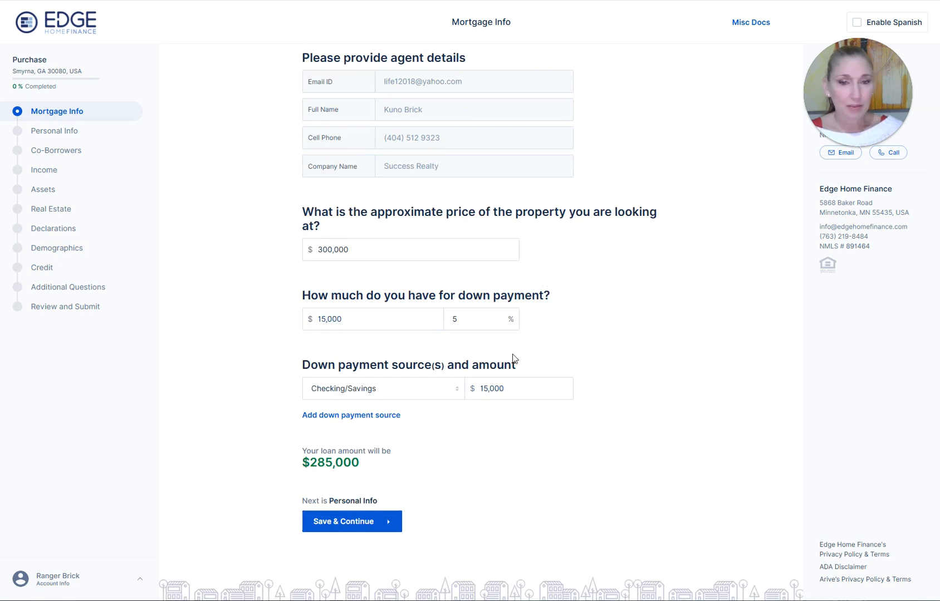
- Save the mortgage info and move on to Personal Info
{"action": "left_click", "coordinate": [363, 524]}
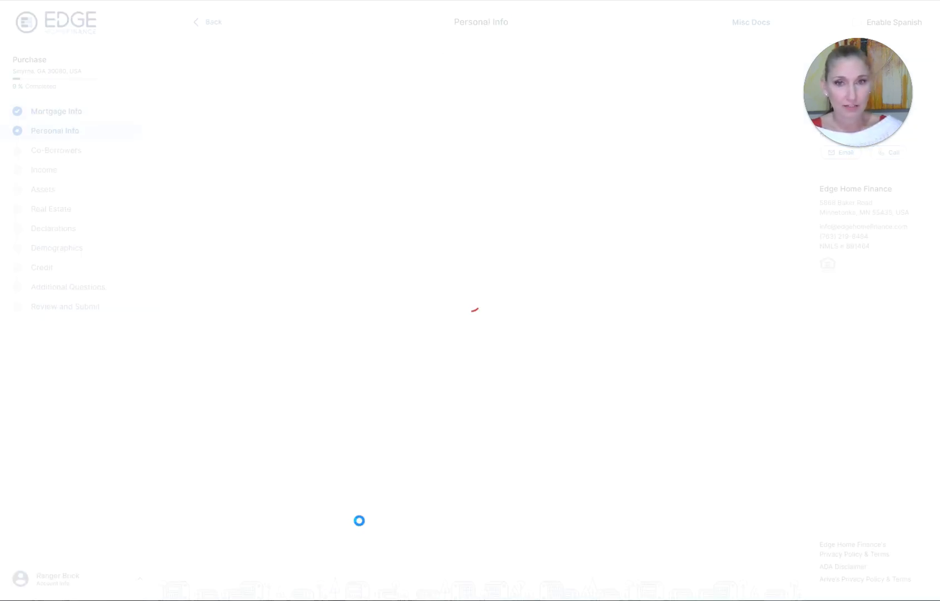
{"action": "left_click", "coordinate": [482, 112]}
{"action": "left_click", "coordinate": [504, 112]}
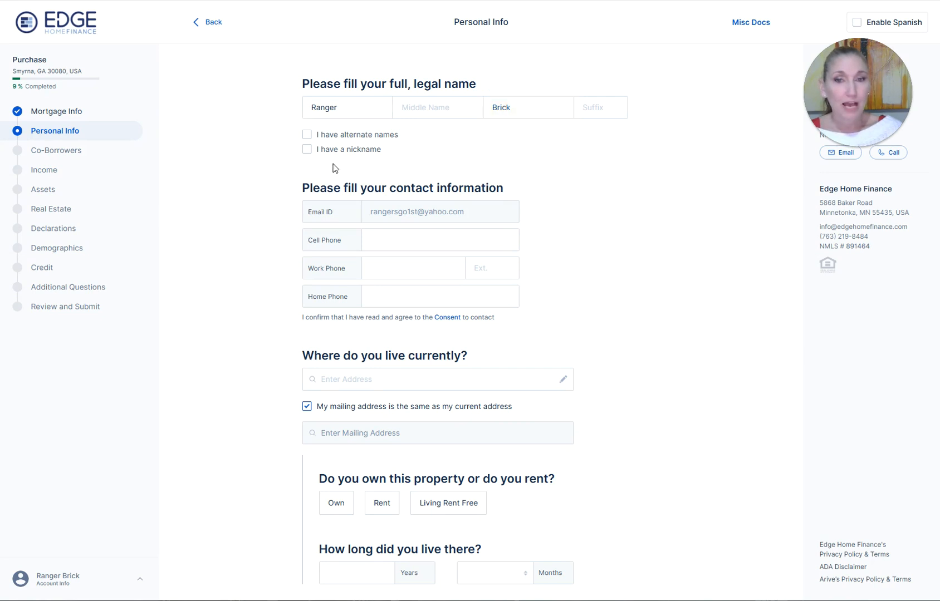
- Enter the borrower's cell phone and work phone numbers
{"action": "left_click", "coordinate": [378, 242]}
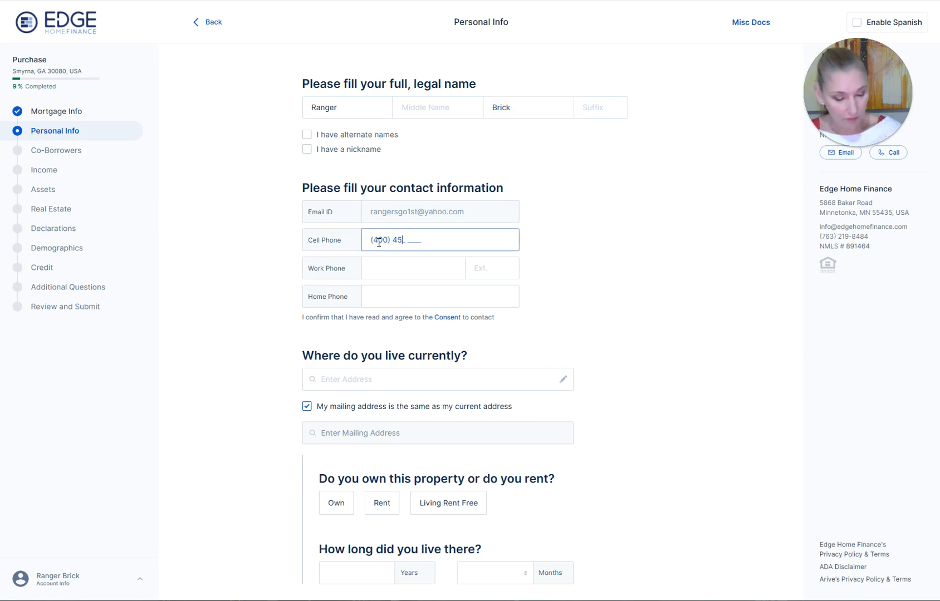
{"action": "left_click", "coordinate": [386, 265]}
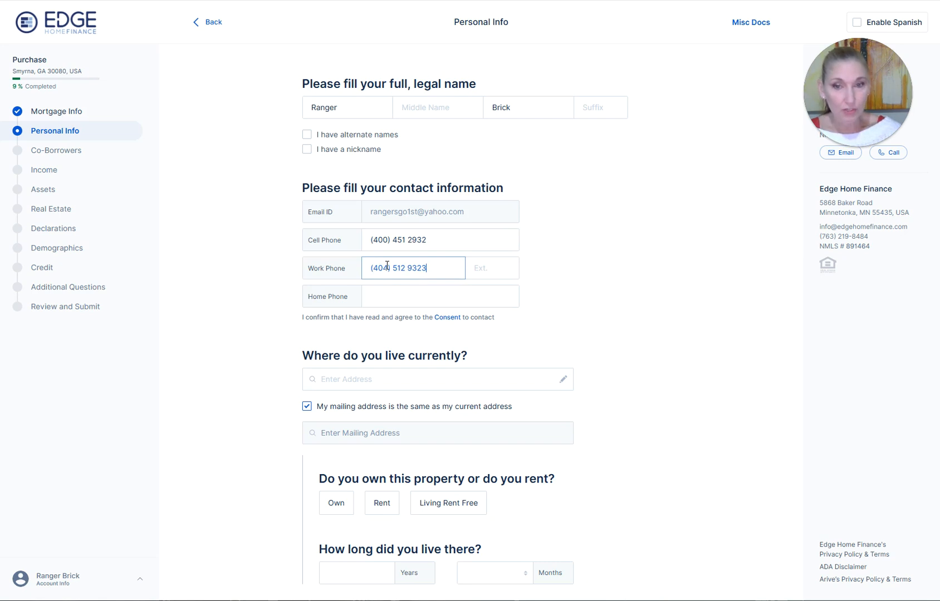
{"action": "left_click", "coordinate": [388, 295]}
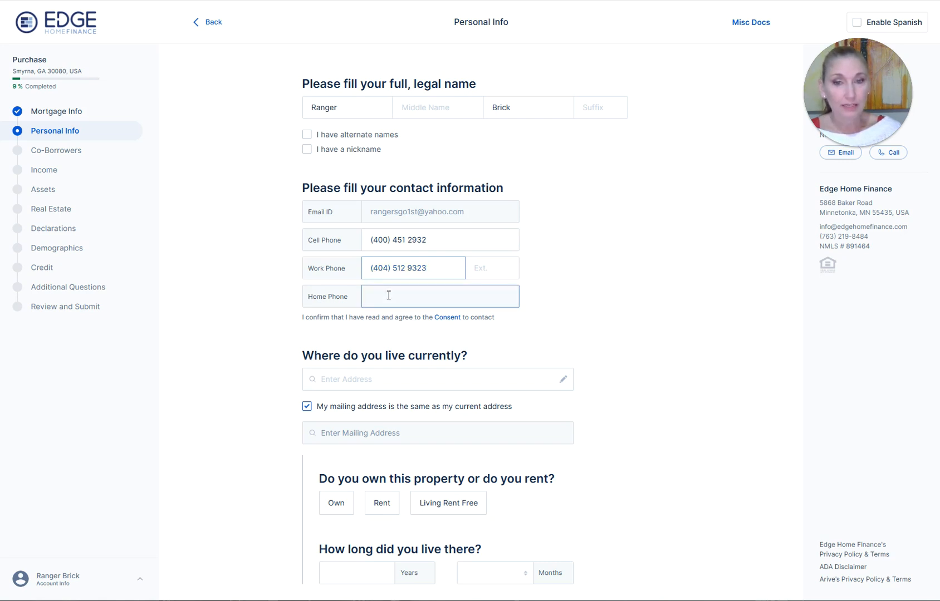
{"action": "scroll", "coordinate": [404, 368], "scroll_direction": "down", "scroll_amount": 2}
- Enter the current home address from the suggestions and mark the home as rented
{"action": "scroll", "coordinate": [404, 369], "scroll_direction": "down", "scroll_amount": 1}
{"action": "left_click", "coordinate": [361, 269]}
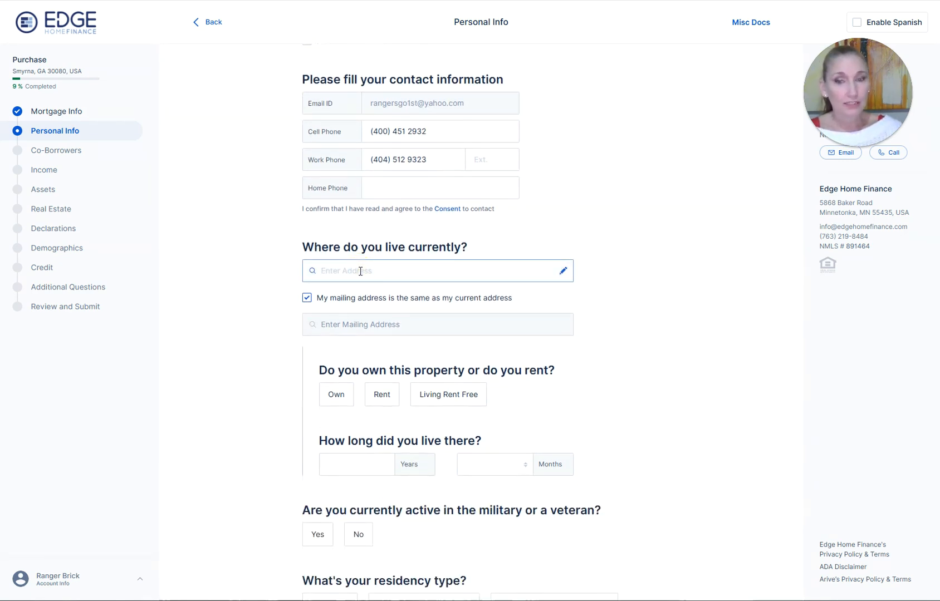
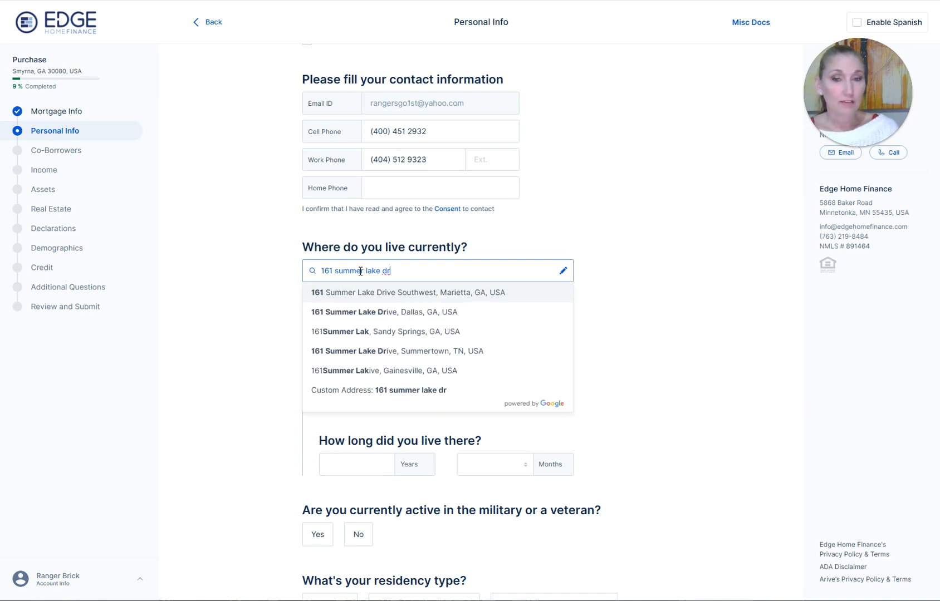
{"action": "left_click", "coordinate": [380, 293]}
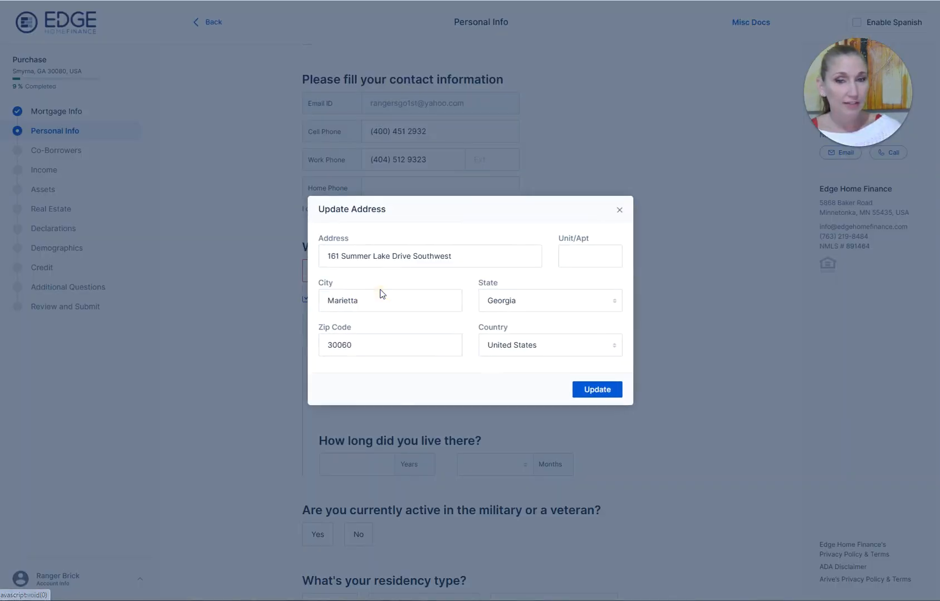
{"action": "left_click", "coordinate": [604, 390]}
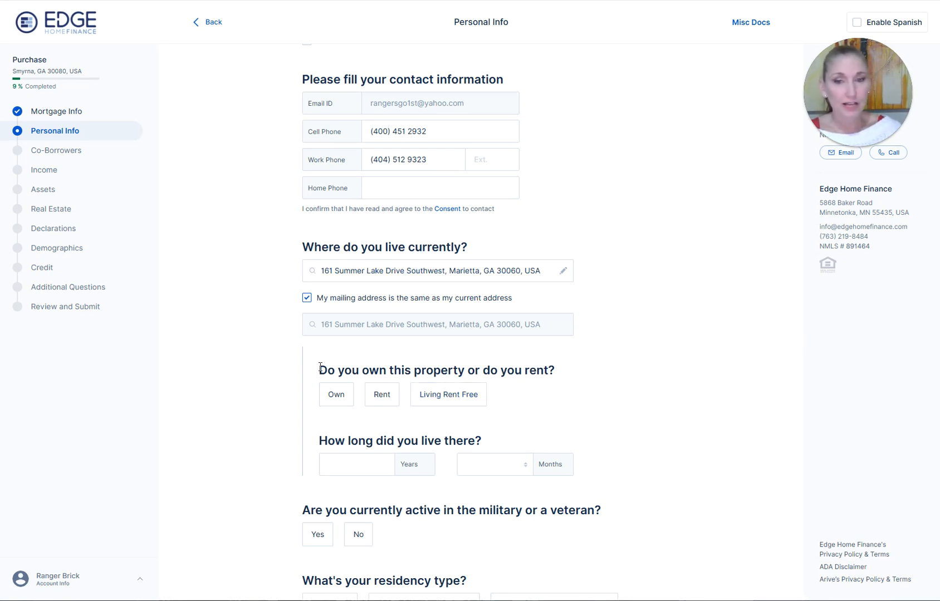
{"action": "left_click", "coordinate": [376, 405]}
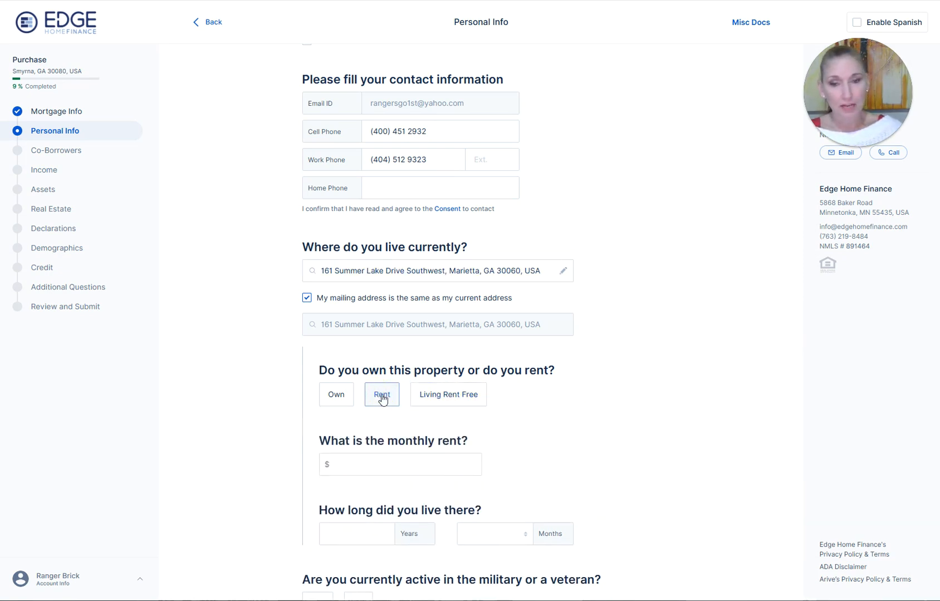
- Enter $1,800 monthly rent and 2 years, 0 months lived there
{"action": "scroll", "coordinate": [378, 398], "scroll_direction": "down", "scroll_amount": 4}
{"action": "left_click", "coordinate": [364, 246]}
{"action": "type", "text": "1800"}
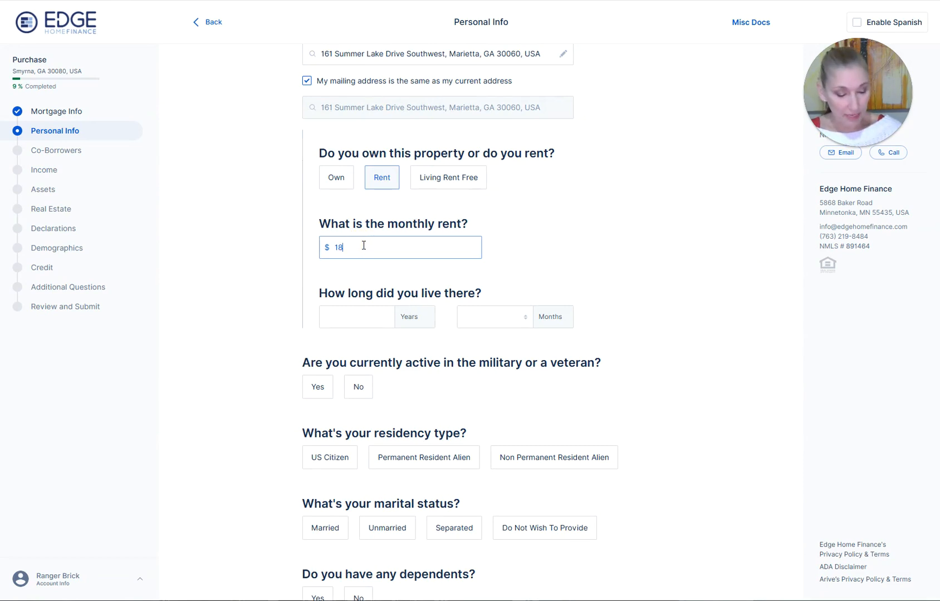
{"action": "left_click", "coordinate": [329, 315]}
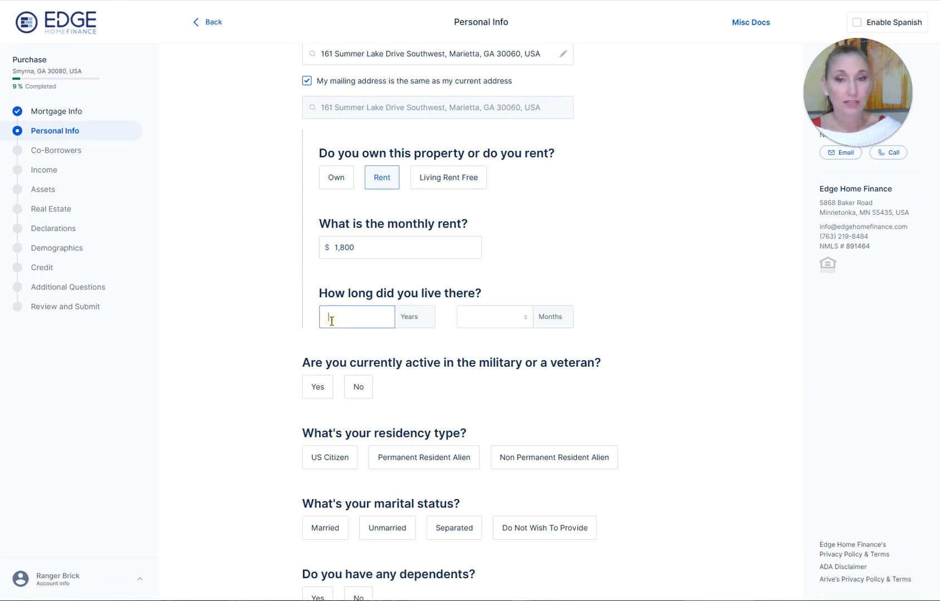
{"action": "left_click", "coordinate": [460, 316]}
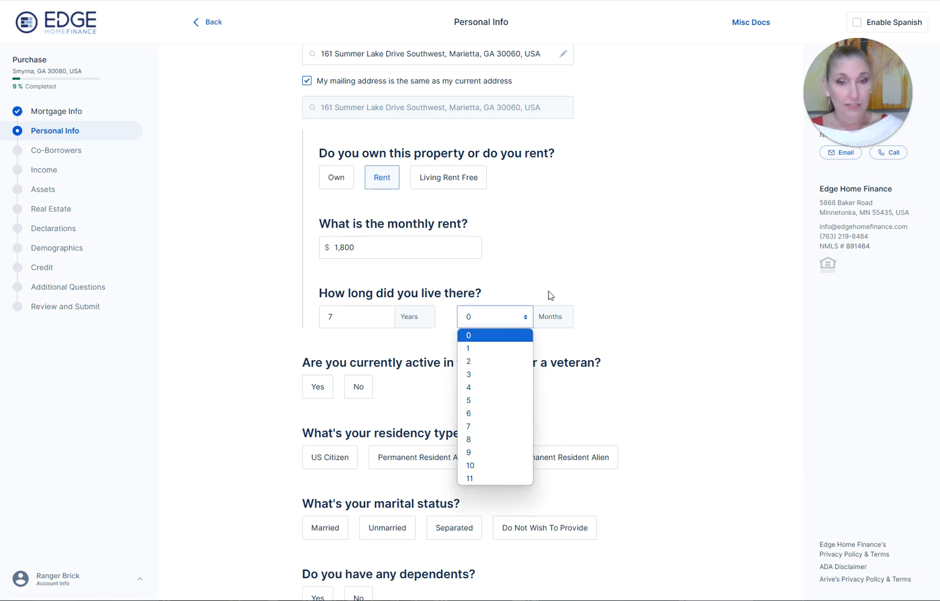
{"action": "left_click", "coordinate": [650, 394]}
{"action": "left_click", "coordinate": [342, 322]}
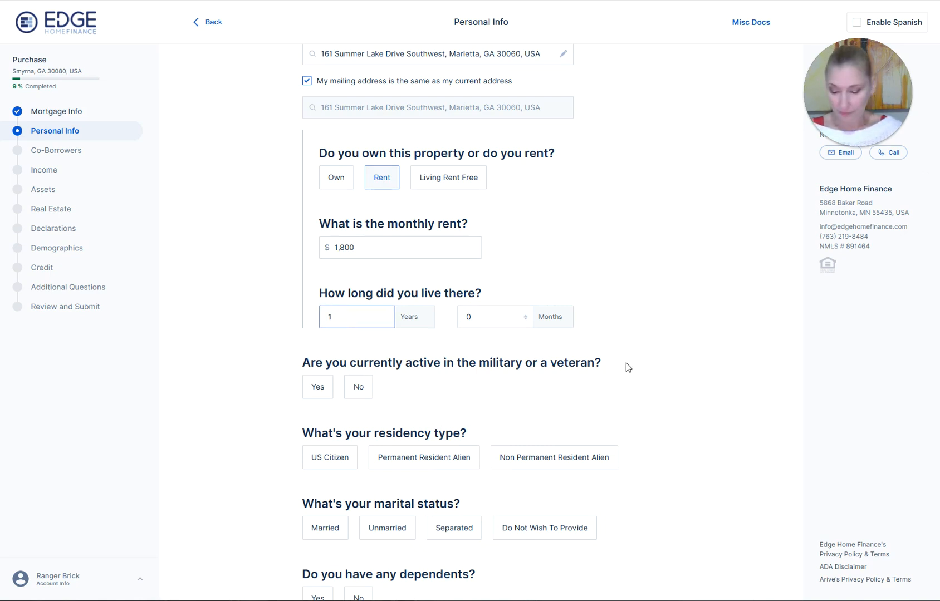
{"action": "key", "text": "Tab"}
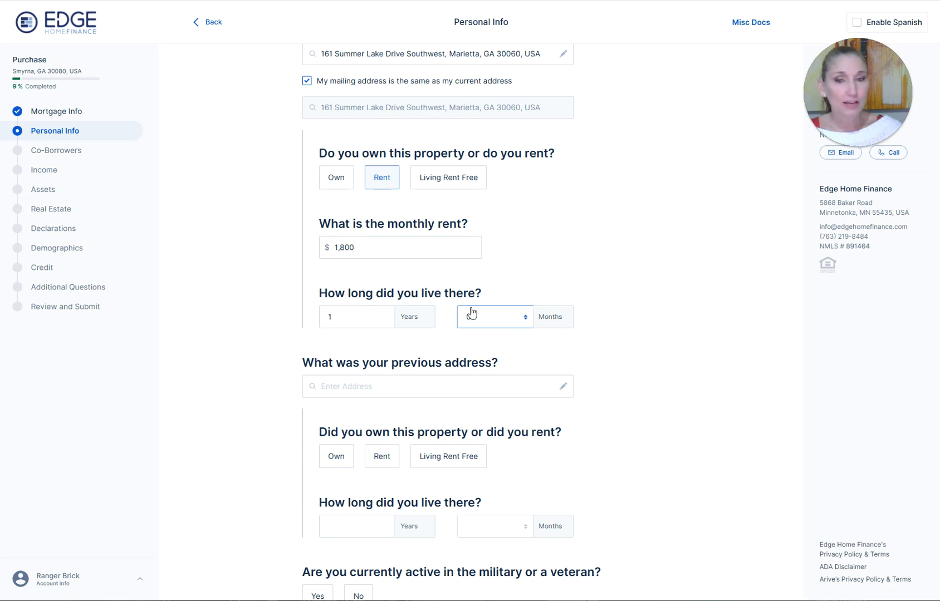
{"action": "left_click", "coordinate": [407, 383]}
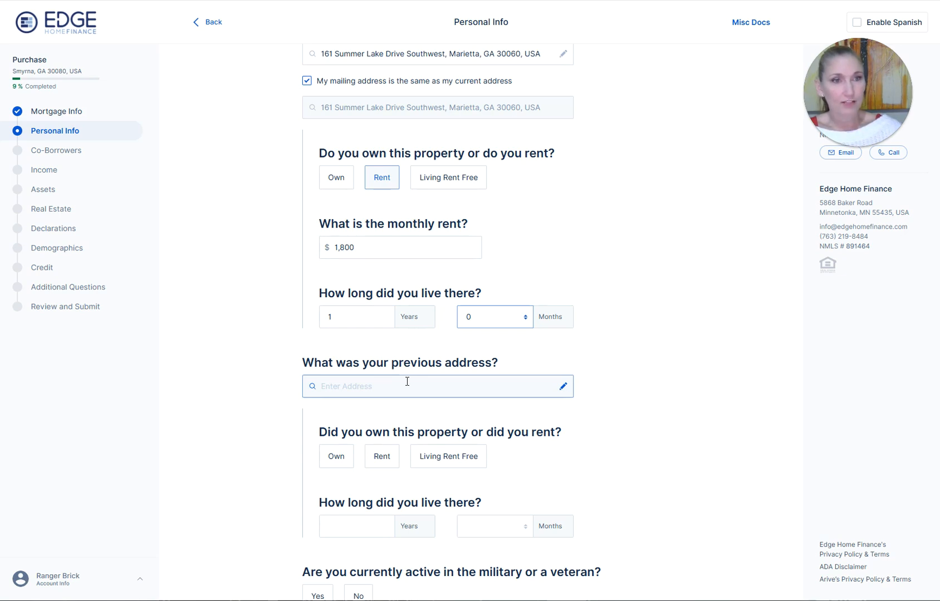
{"action": "left_click", "coordinate": [338, 315]}
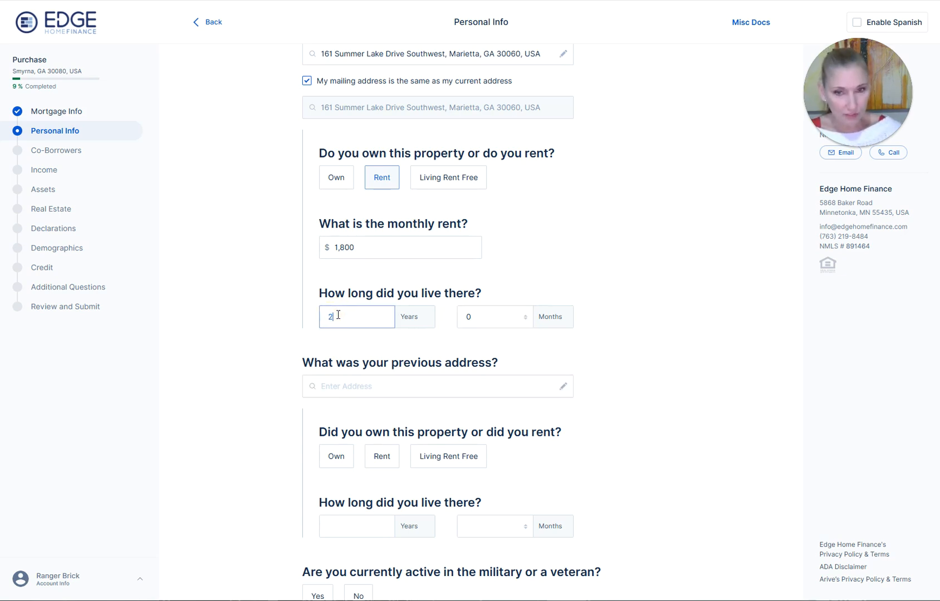
{"action": "key", "text": "Tab"}
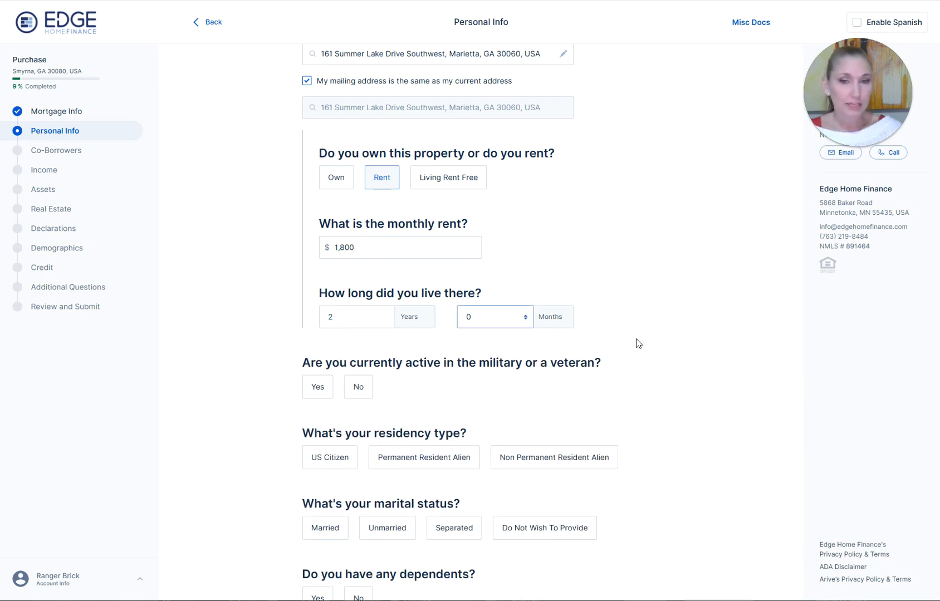
{"action": "scroll", "coordinate": [642, 337], "scroll_direction": "down", "scroll_amount": 2}
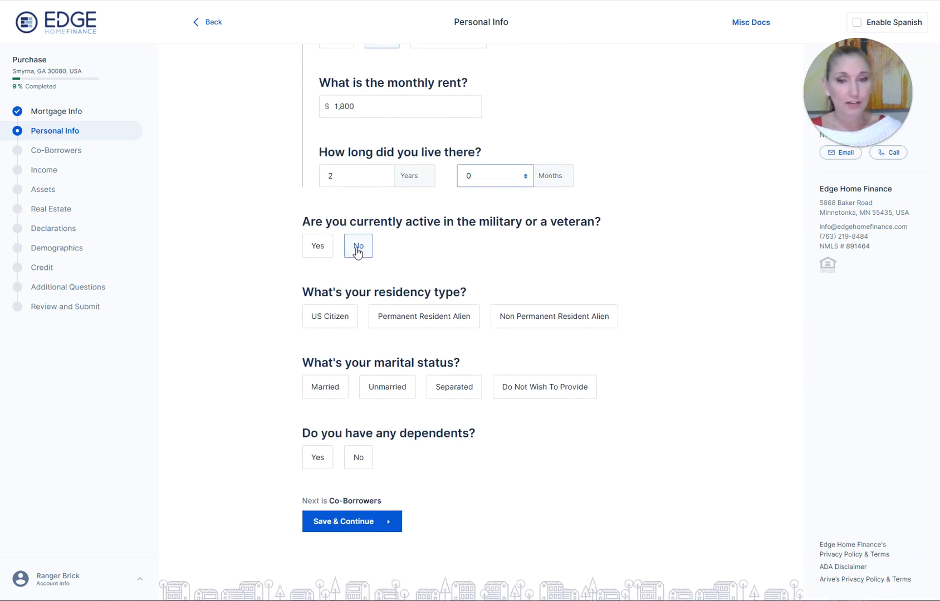
- Answer not military, US Citizen, Unmarried, no dependents, and save Personal Info
{"action": "left_click", "coordinate": [316, 250]}
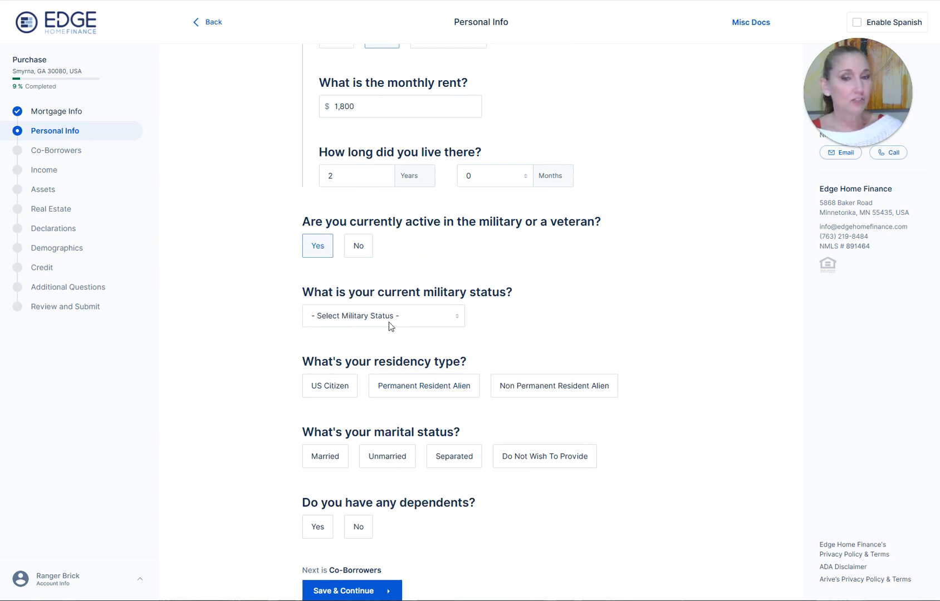
{"action": "left_click", "coordinate": [357, 244]}
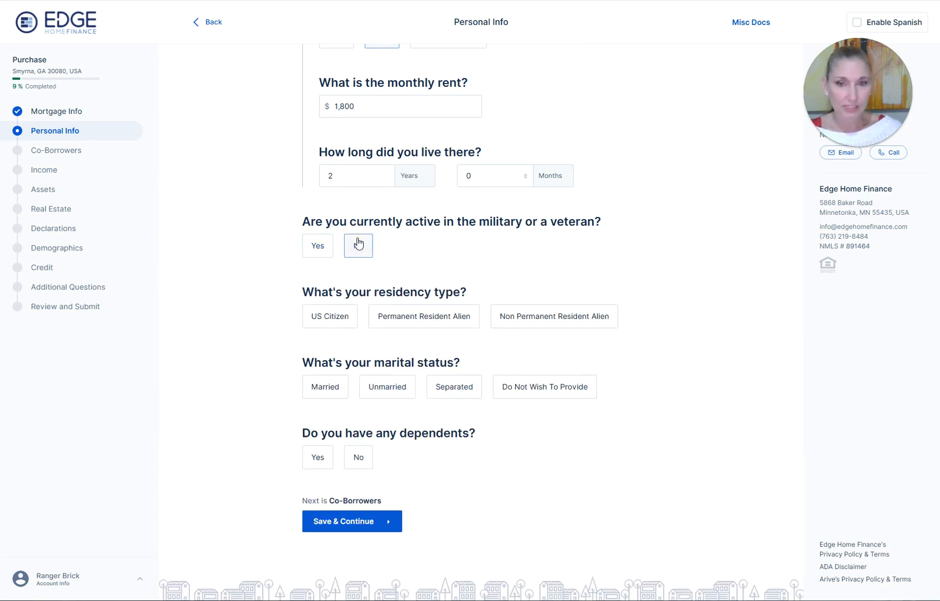
{"action": "left_click", "coordinate": [331, 322]}
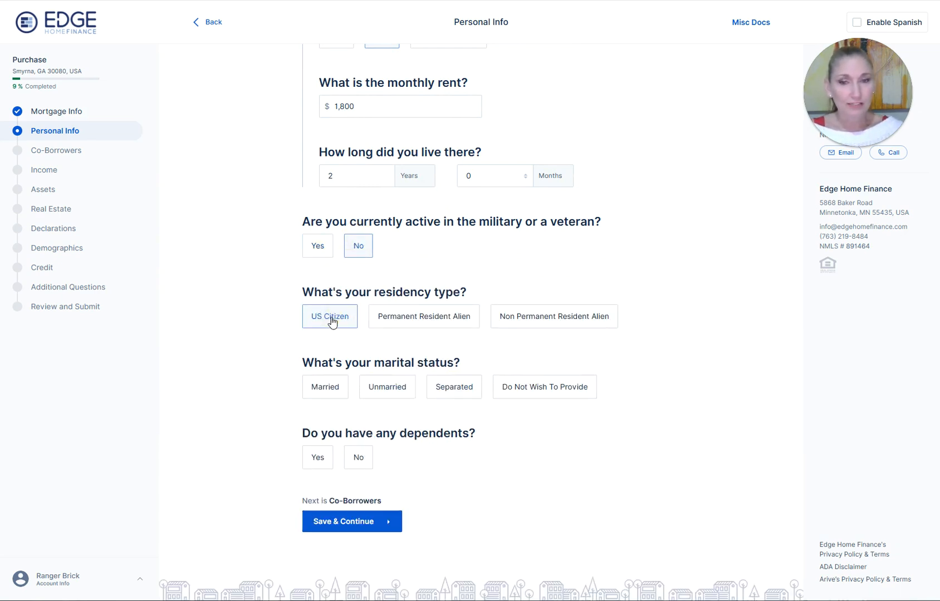
{"action": "left_click", "coordinate": [398, 388]}
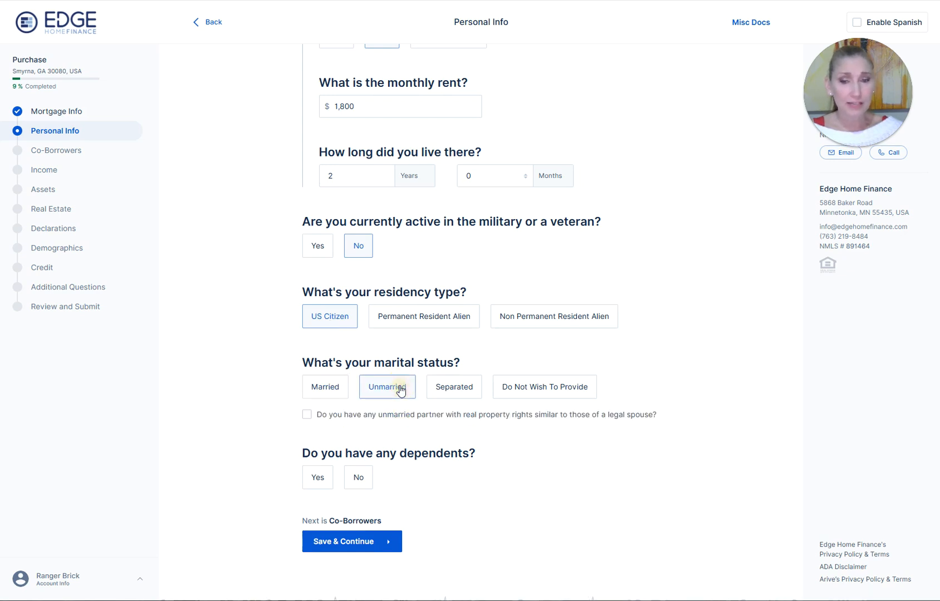
{"action": "left_click", "coordinate": [357, 478]}
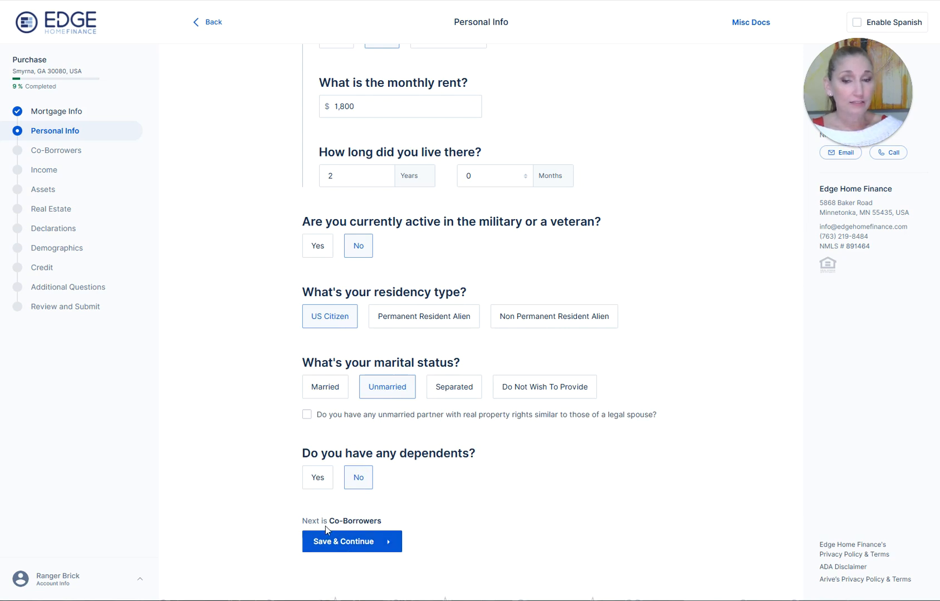
{"action": "left_click", "coordinate": [377, 552]}
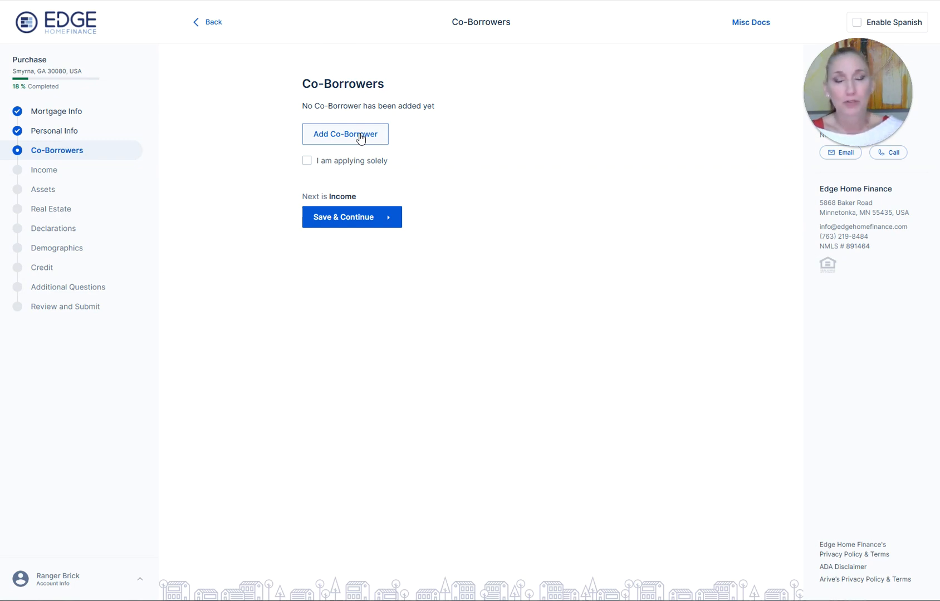
- Mark the applicant as applying solely and start a new employment income entry
{"action": "left_click", "coordinate": [306, 161]}
{"action": "left_click", "coordinate": [348, 220]}
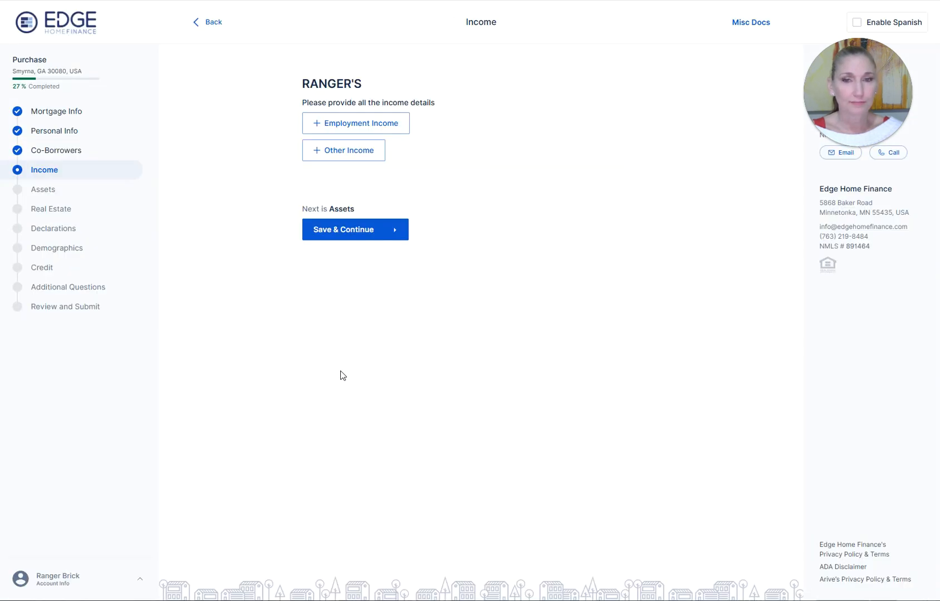
{"action": "left_click", "coordinate": [373, 125]}
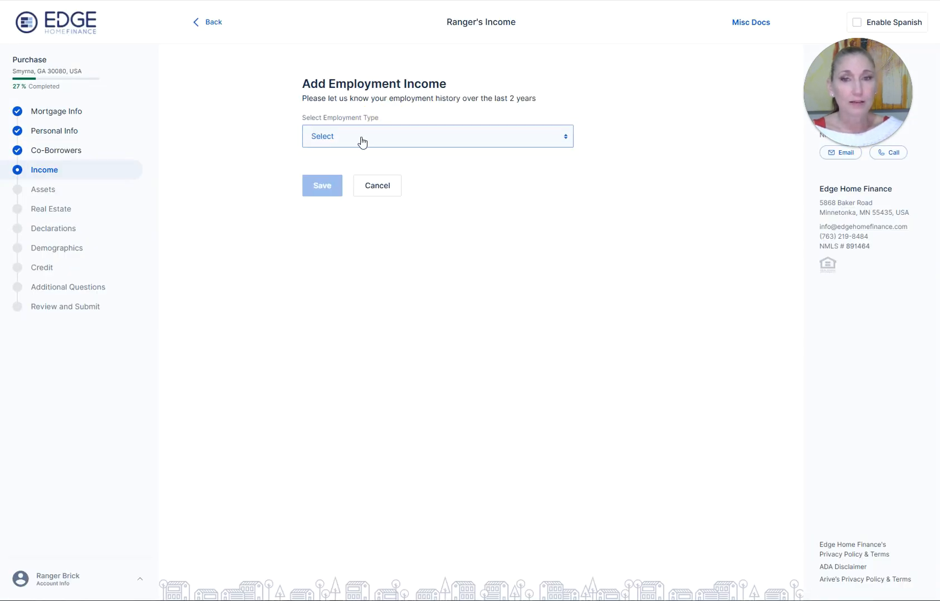
- Set employment type Employed by Company, employer ABC Co, and position Manager
{"action": "left_click", "coordinate": [361, 141]}
{"action": "left_click", "coordinate": [389, 154]}
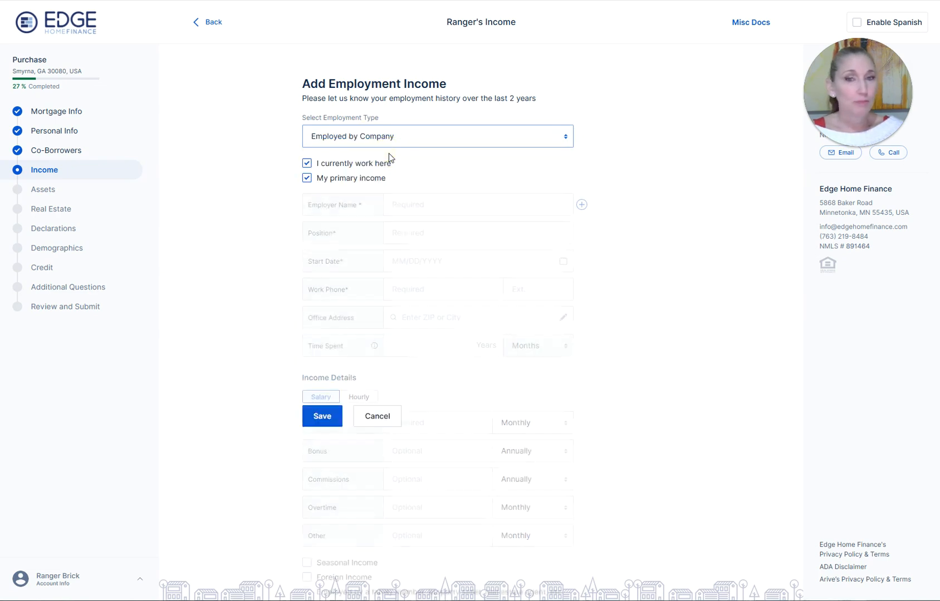
{"action": "left_click", "coordinate": [417, 204]}
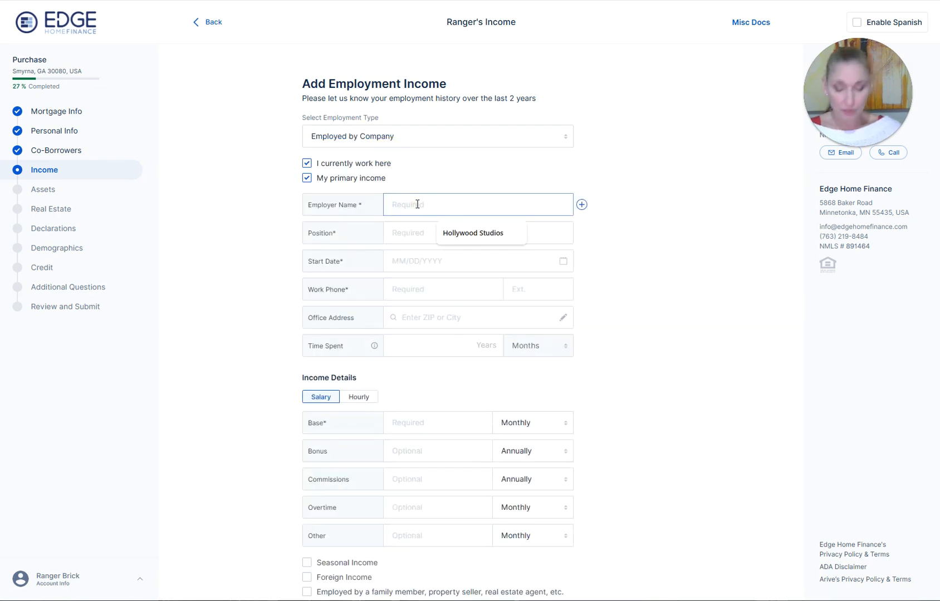
{"action": "type", "text": "d"}
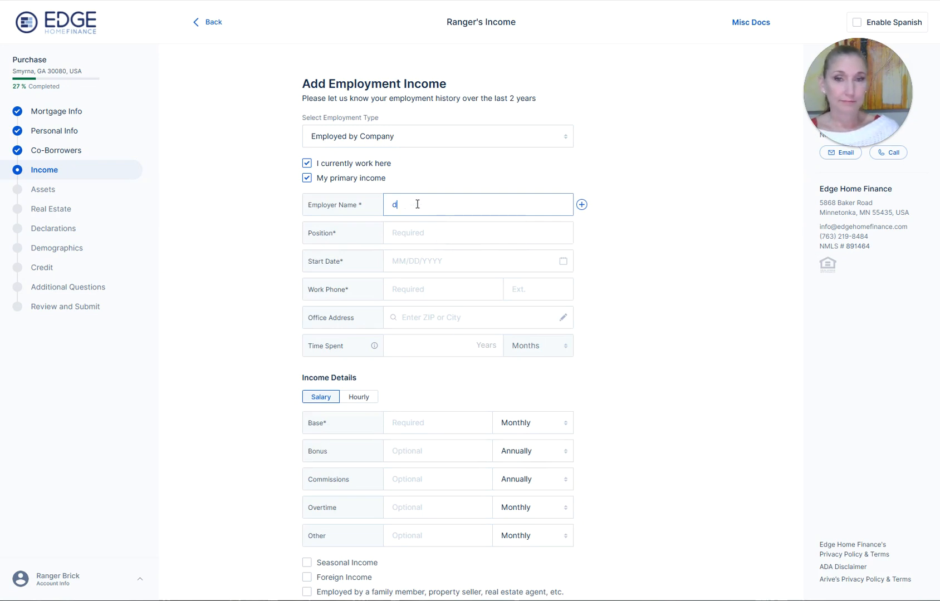
{"action": "key", "text": "BackSpace"}
{"action": "type", "text": "ABC"}
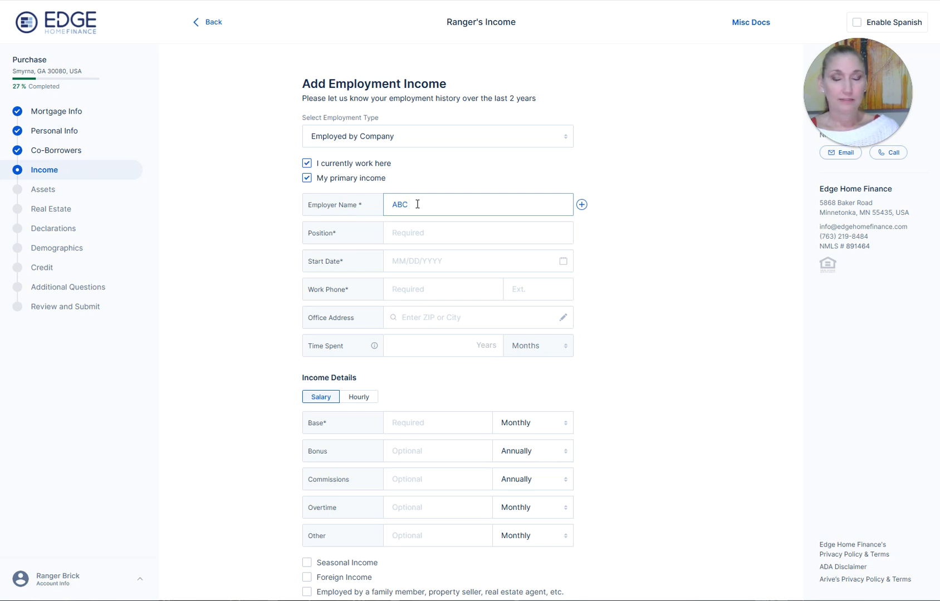
{"action": "type", "text": " Co"}
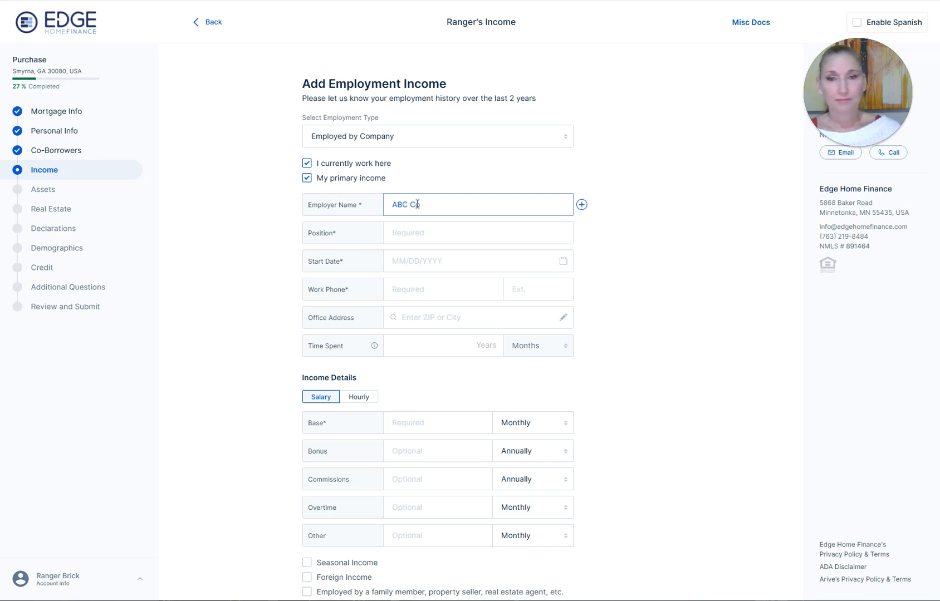
{"action": "left_click", "coordinate": [409, 234]}
{"action": "type", "text": "Manager"}
{"action": "left_click", "coordinate": [458, 262]}
- Enter start date 02/20/2017 and the work phone number
{"action": "left_click", "coordinate": [408, 254]}
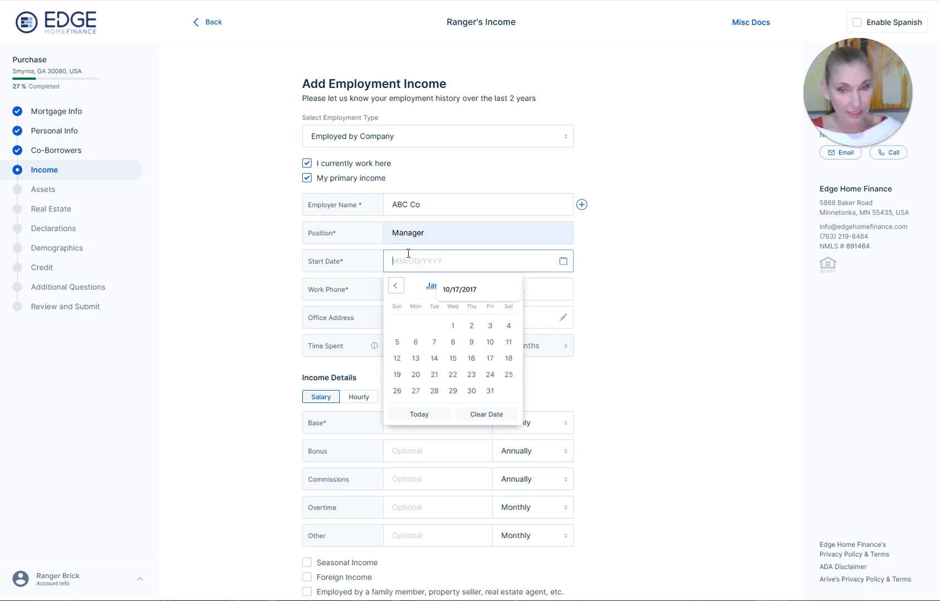
{"action": "type", "text": "02/"}
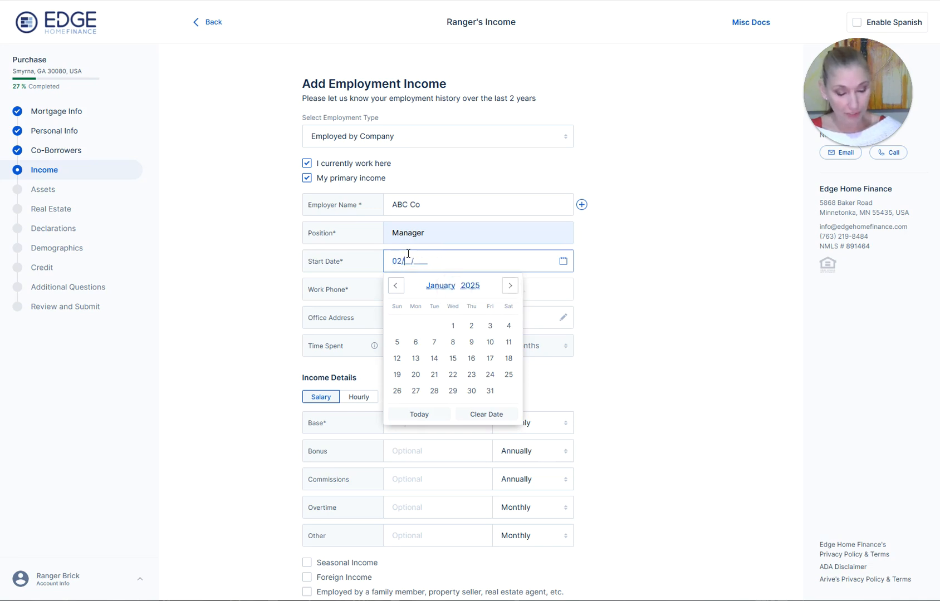
{"action": "type", "text": "20/"}
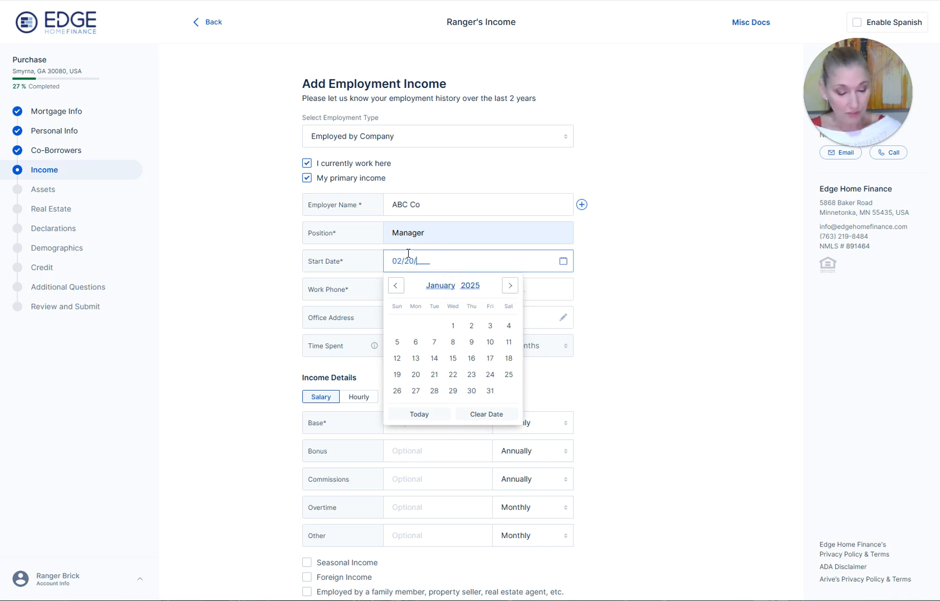
{"action": "type", "text": "2017"}
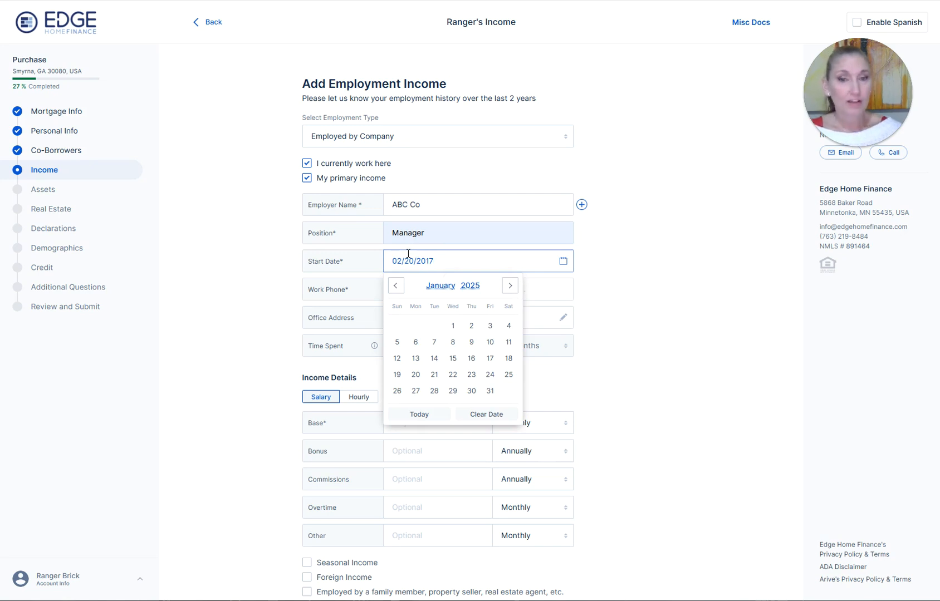
{"action": "left_click", "coordinate": [626, 266]}
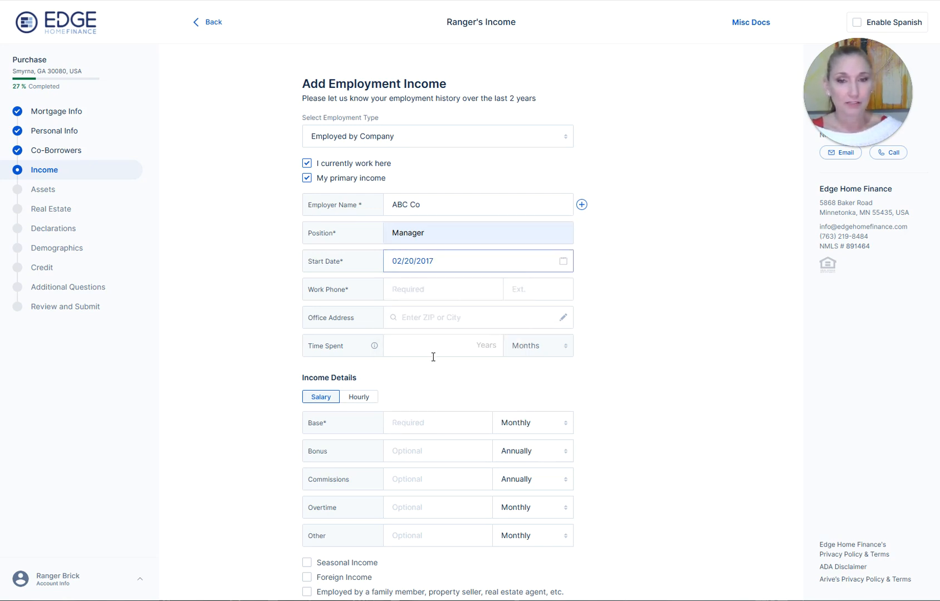
{"action": "left_click", "coordinate": [426, 288]}
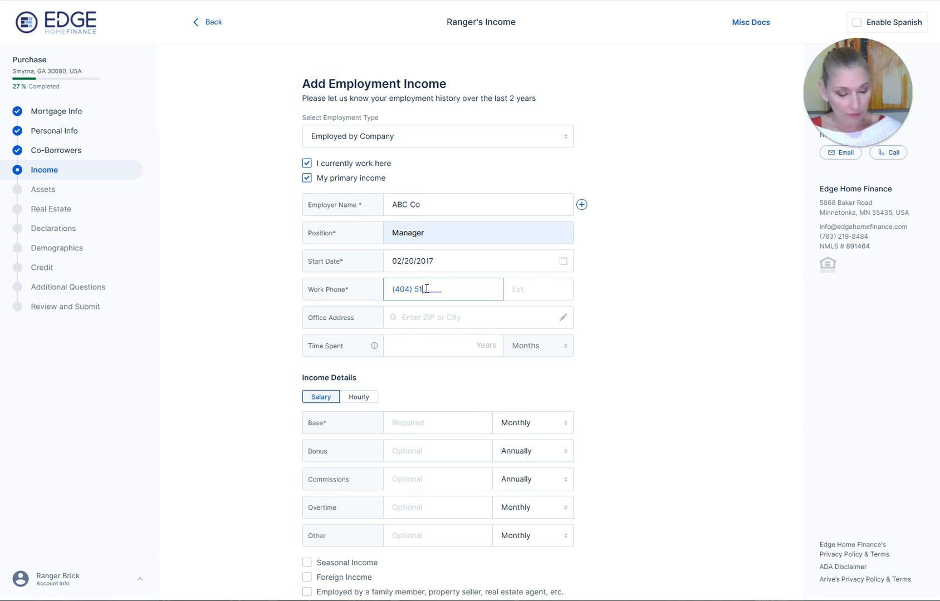
{"action": "key", "text": "Tab"}
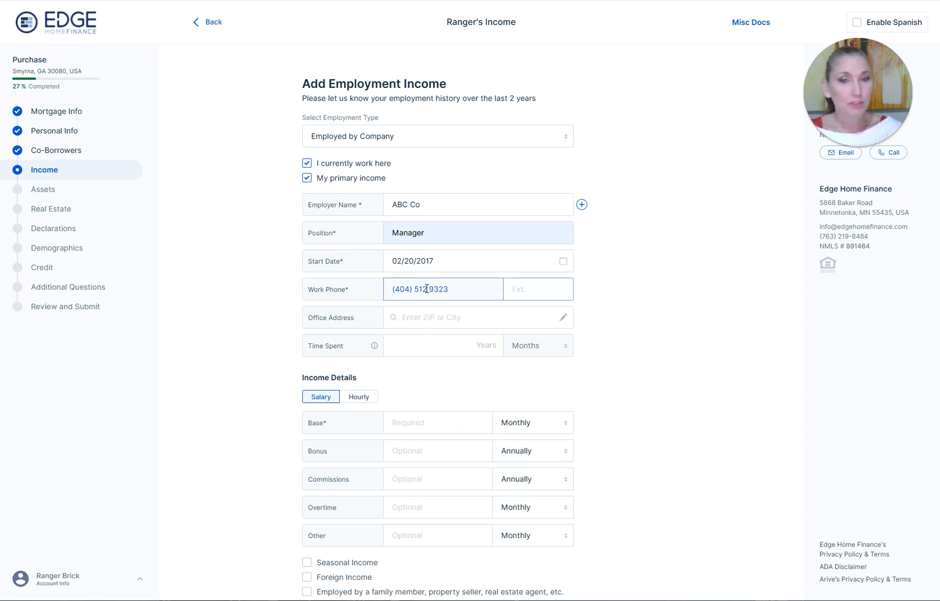
{"action": "left_click", "coordinate": [409, 321]}
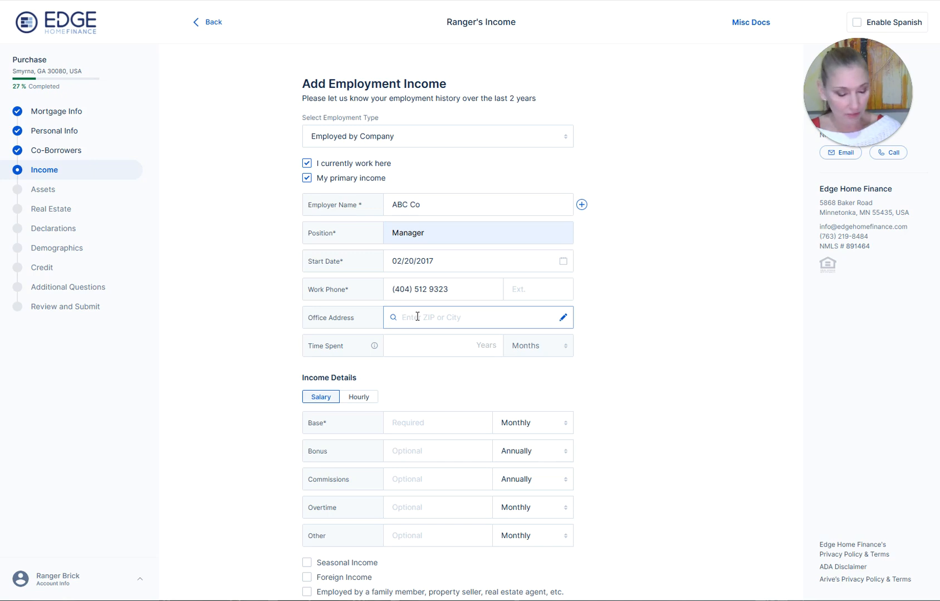
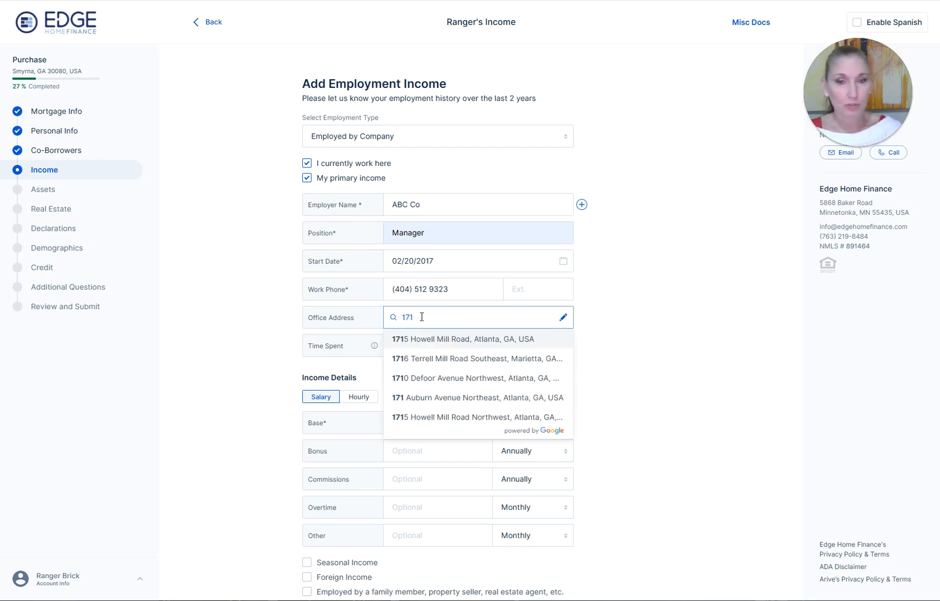
{"action": "left_click", "coordinate": [434, 340]}
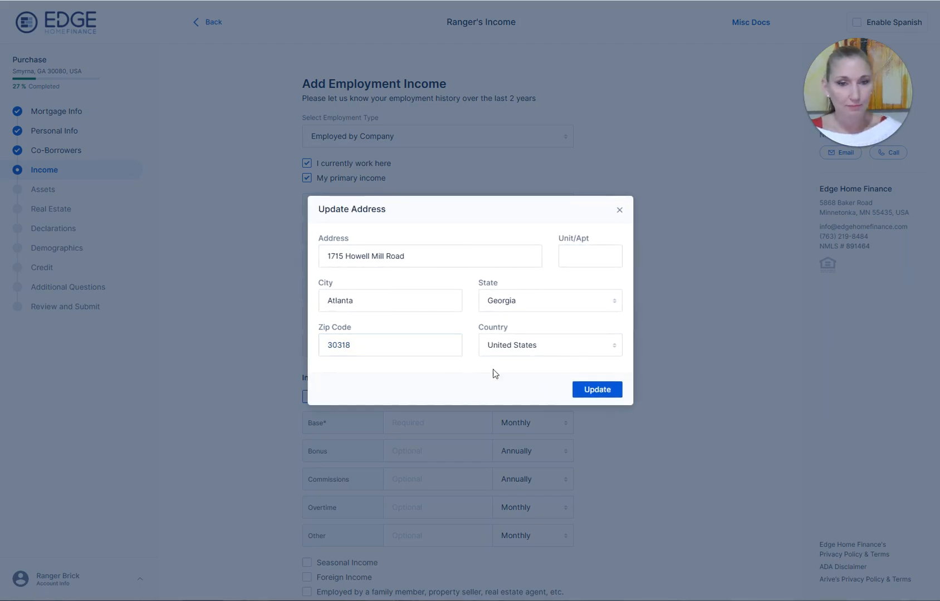
{"action": "left_click", "coordinate": [583, 392]}
{"action": "left_click", "coordinate": [406, 349]}
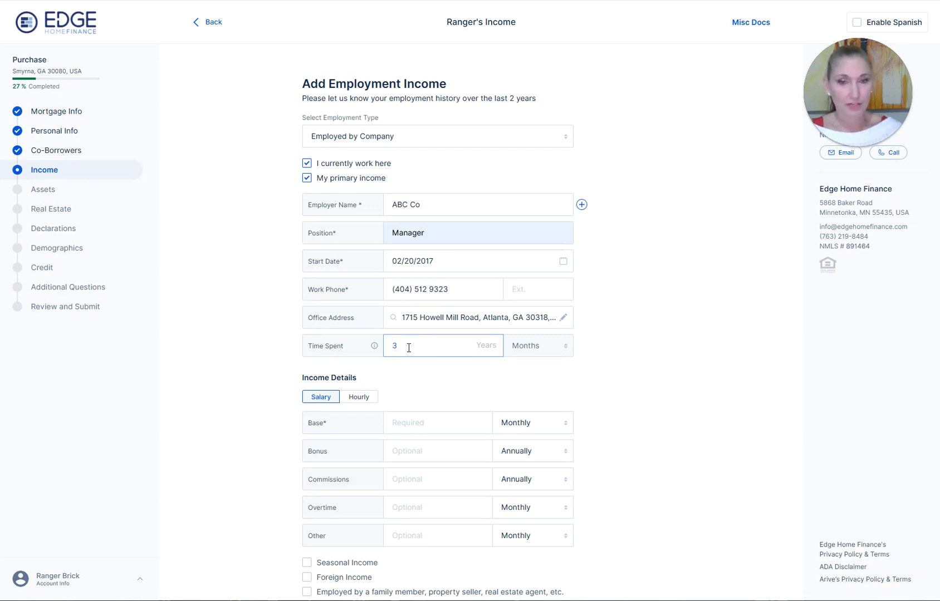
{"action": "left_click", "coordinate": [404, 377]}
{"action": "scroll", "coordinate": [404, 377], "scroll_direction": "down", "scroll_amount": 2}
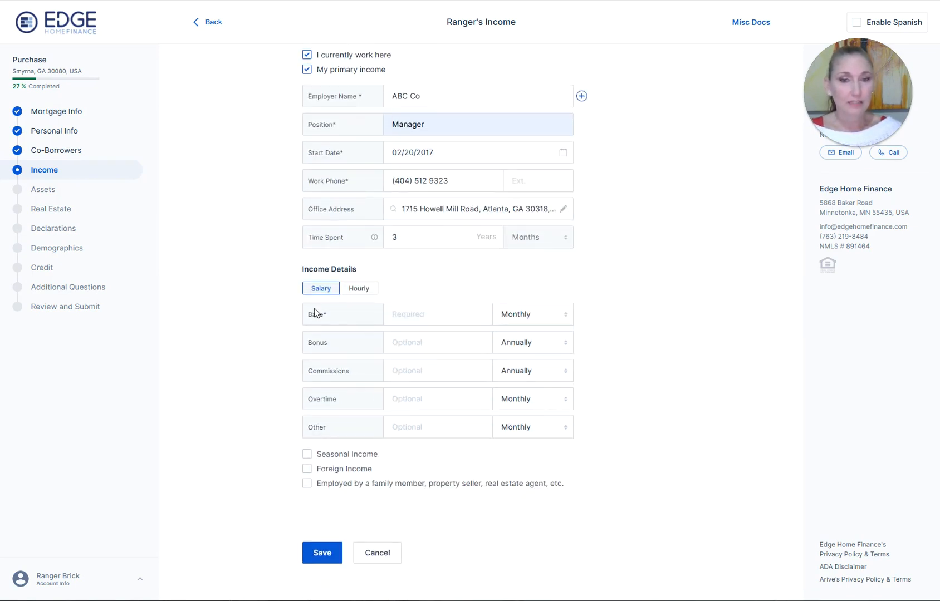
- Set the base pay frequency to Annually
{"action": "left_click", "coordinate": [404, 311]}
{"action": "left_click", "coordinate": [517, 318]}
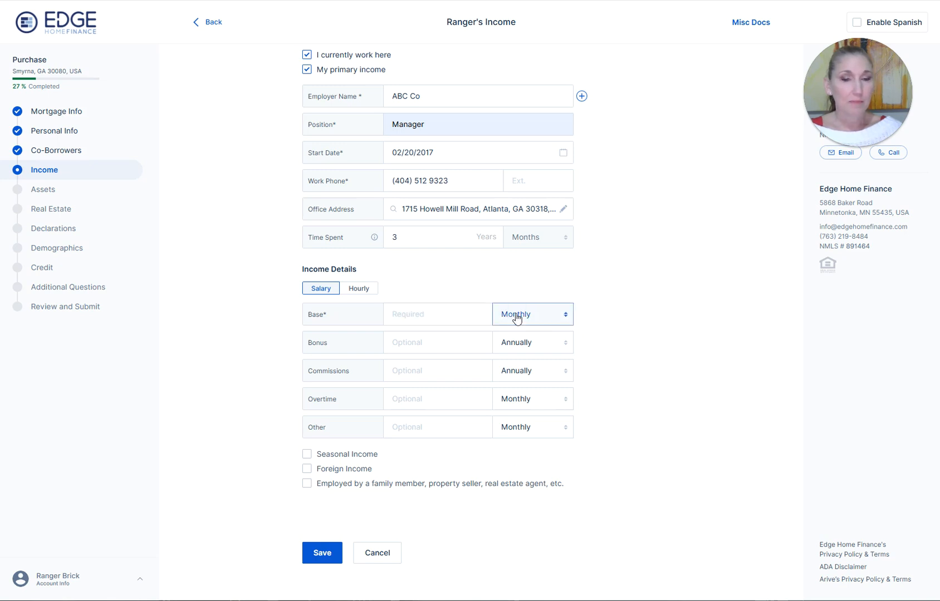
{"action": "left_click", "coordinate": [517, 319]}
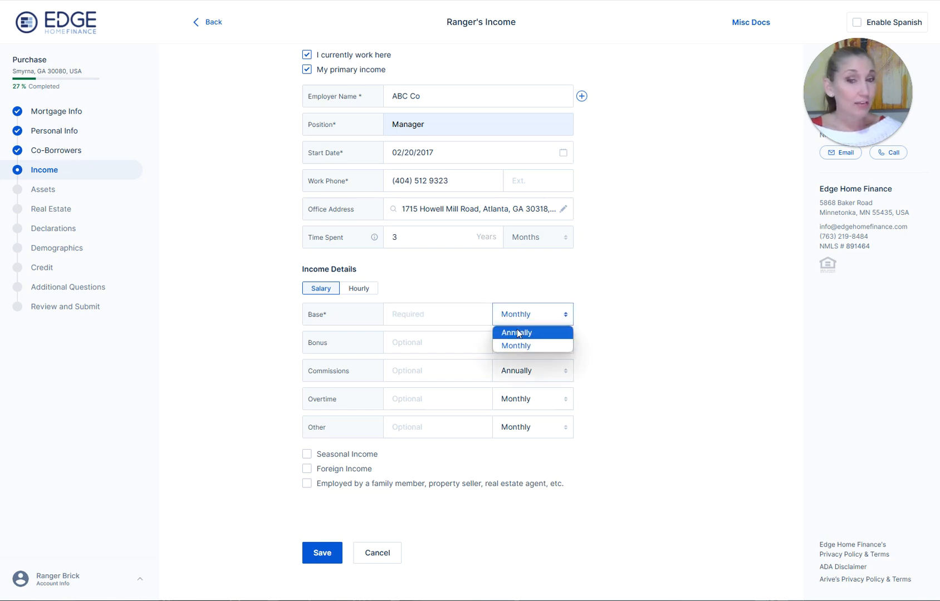
{"action": "left_click", "coordinate": [517, 333]}
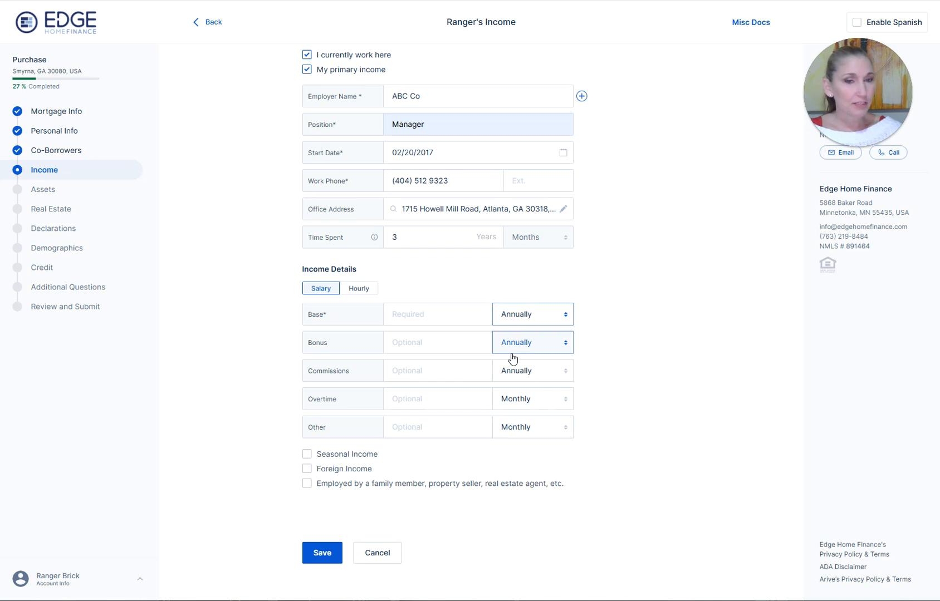
{"action": "left_click", "coordinate": [525, 320]}
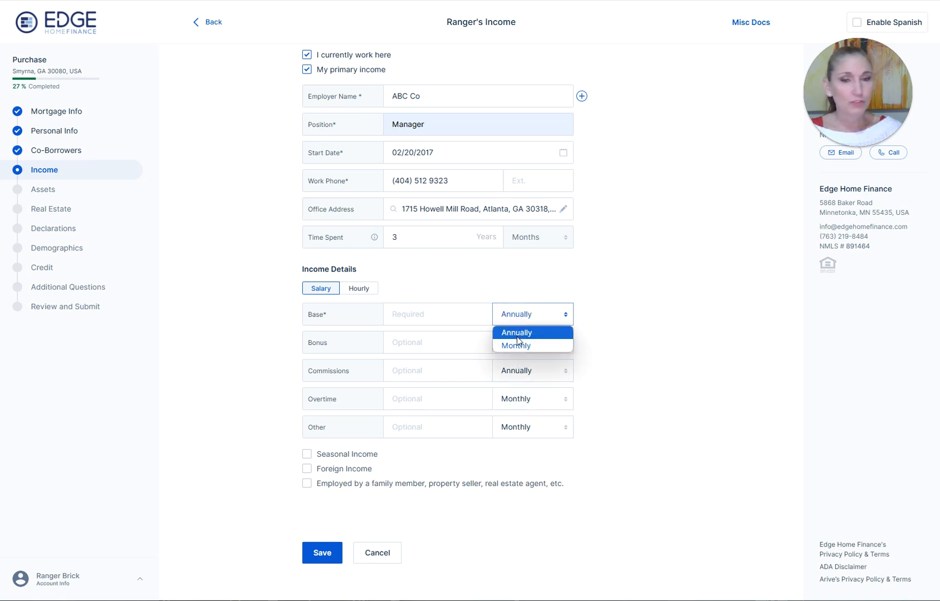
{"action": "left_click", "coordinate": [514, 345]}
{"action": "left_click", "coordinate": [522, 327]}
{"action": "left_click", "coordinate": [517, 330]}
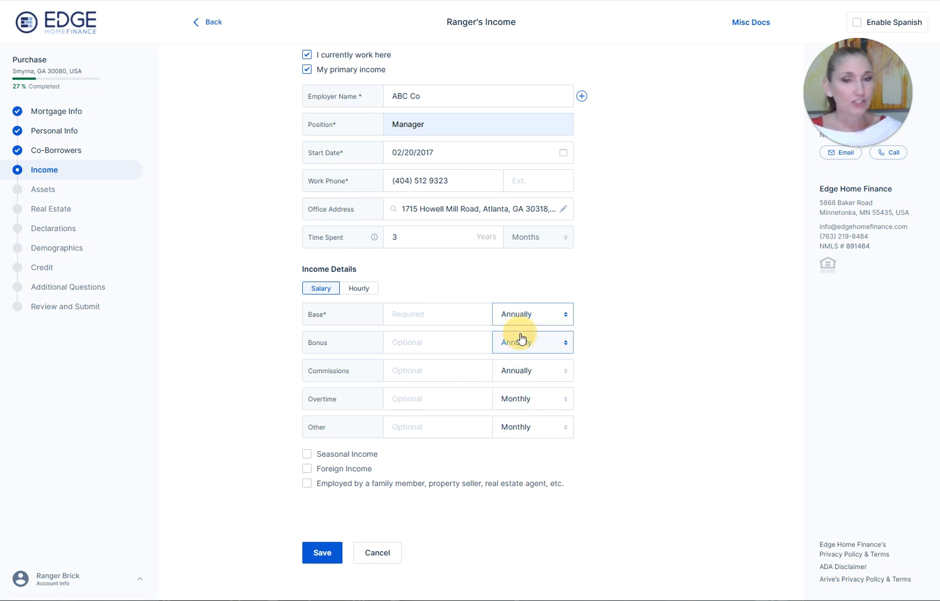
- Enter a $100,000 base salary and save the ABC Co employment entry
{"action": "left_click", "coordinate": [460, 314]}
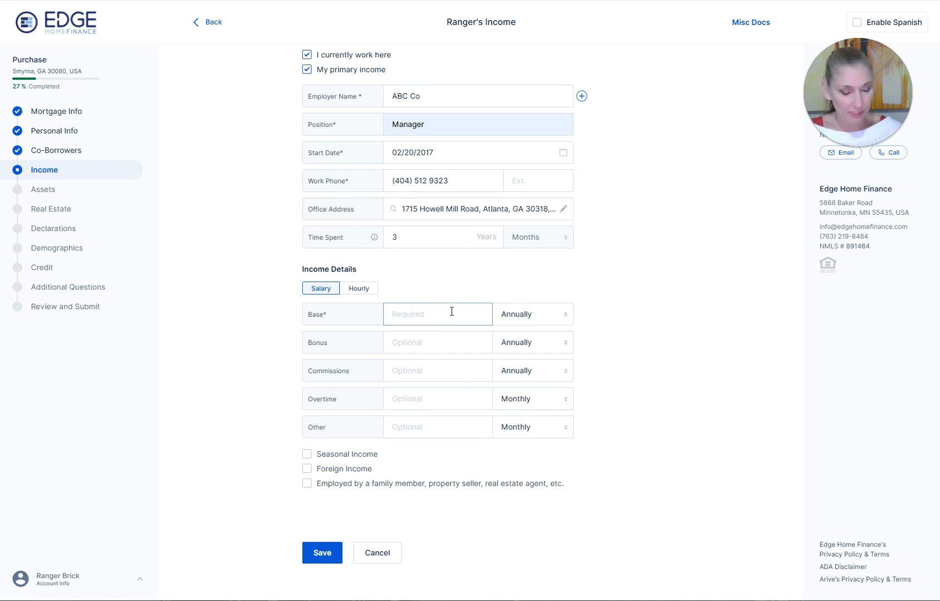
{"action": "type", "text": "800000"}
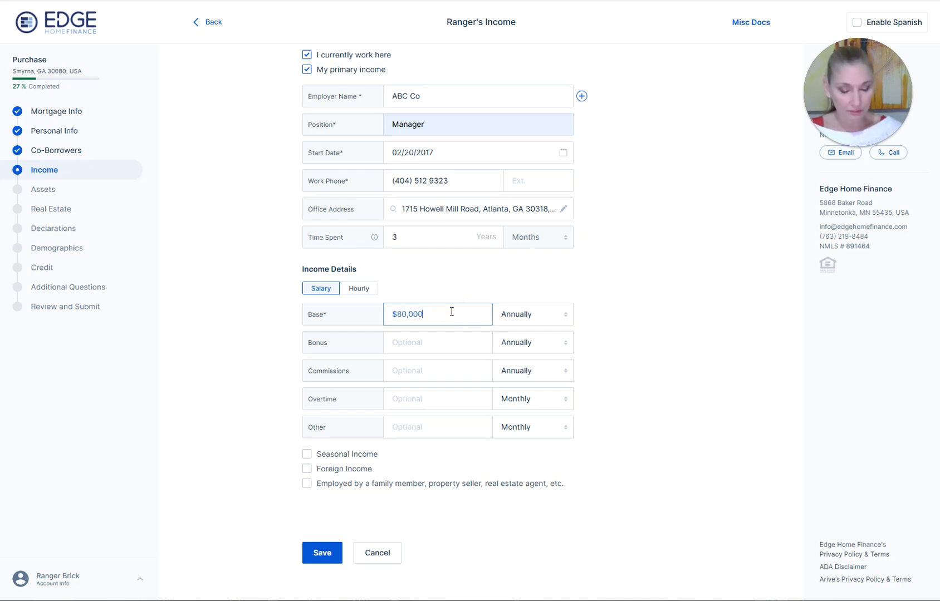
{"action": "key", "text": "BackSpace"}
{"action": "key", "text": "BackSpace"}
{"action": "key", "text": "BackSpace"}
{"action": "key", "text": "BackSpace"}
{"action": "key", "text": "BackSpace"}
{"action": "type", "text": "100000"}
{"action": "key", "text": "Tab"}
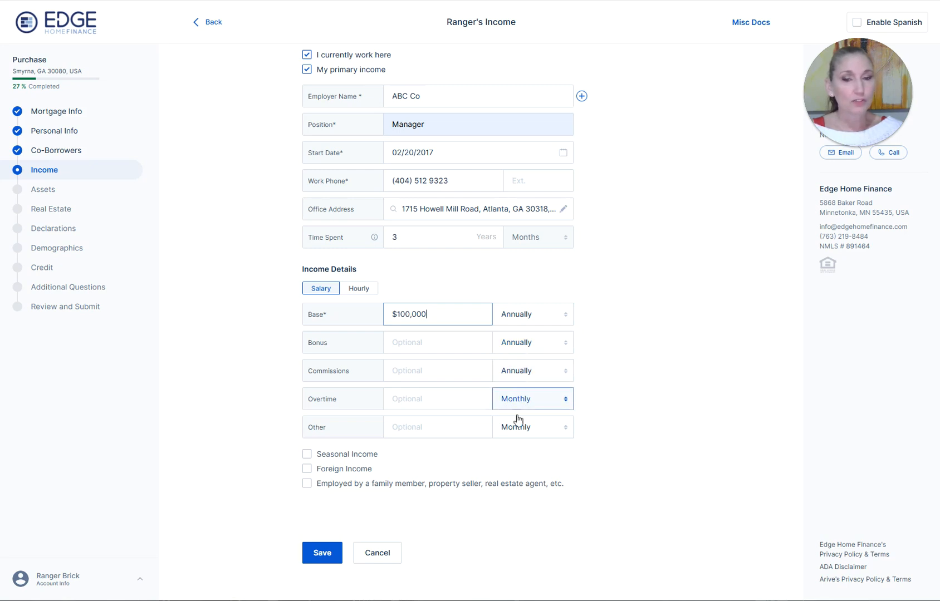
{"action": "left_click", "coordinate": [518, 348]}
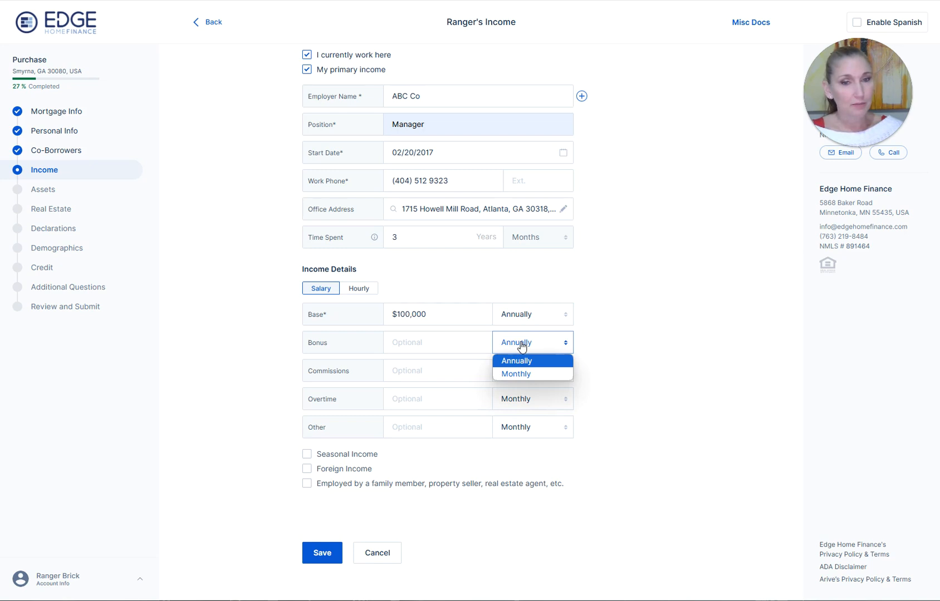
{"action": "left_click", "coordinate": [522, 346]}
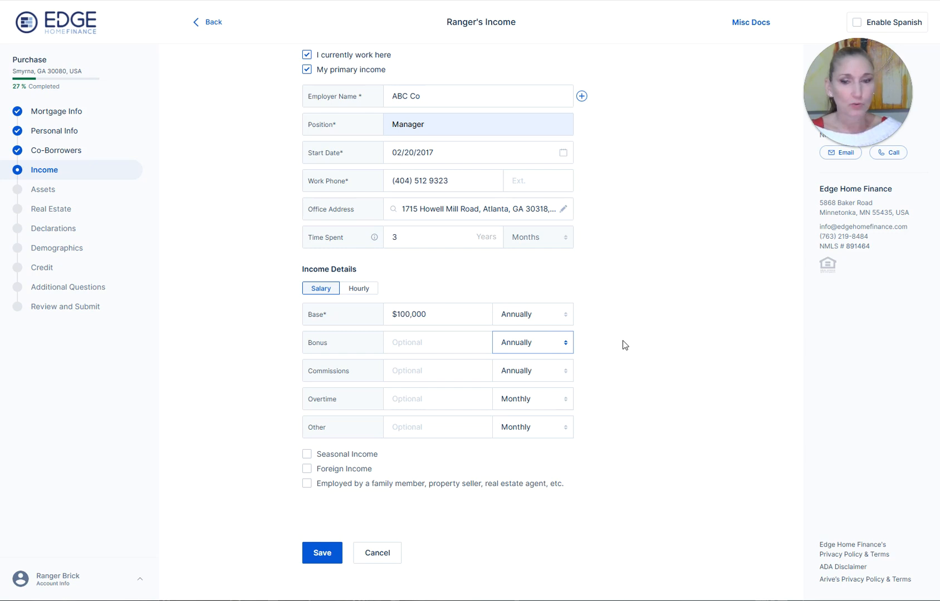
{"action": "scroll", "coordinate": [629, 340], "scroll_direction": "down", "scroll_amount": 1}
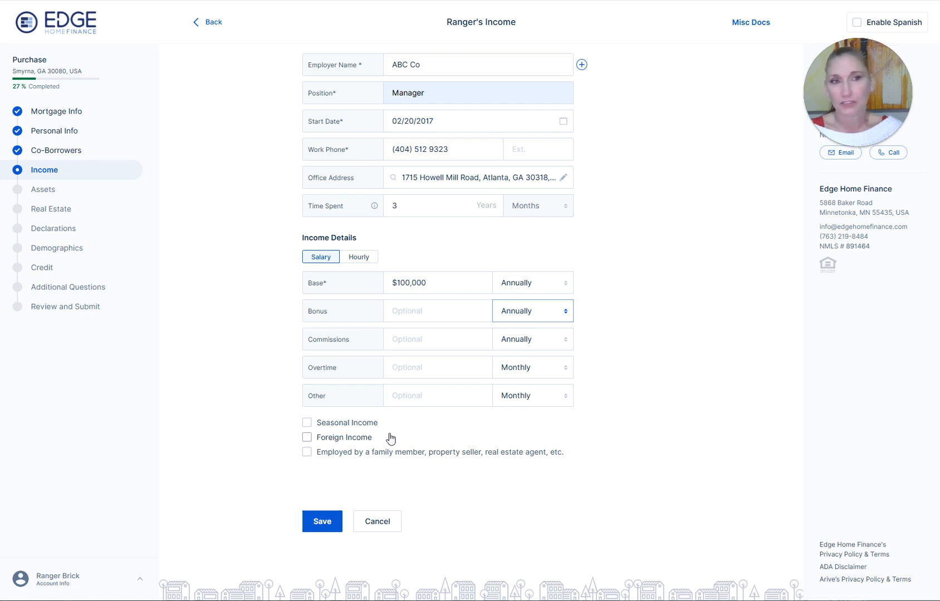
{"action": "left_click", "coordinate": [320, 523]}
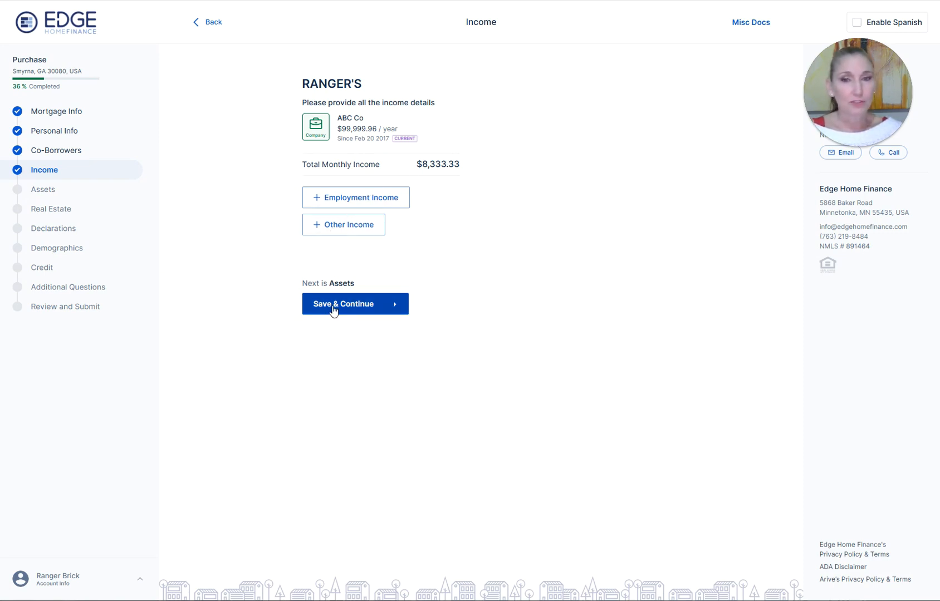
- Look over the Other Income types, discard that form, and save income to reach Assets
{"action": "left_click", "coordinate": [322, 227]}
{"action": "left_click", "coordinate": [358, 174]}
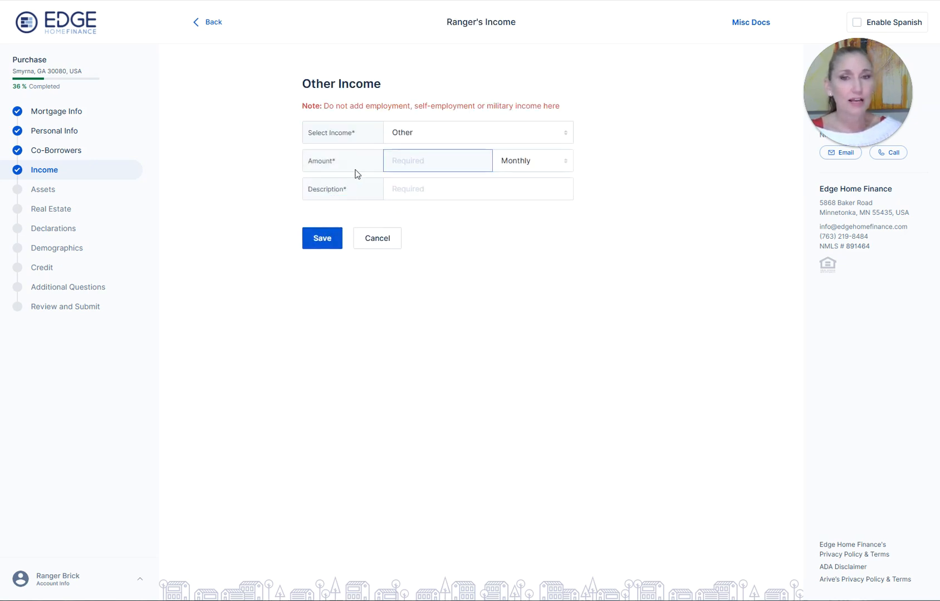
{"action": "left_click", "coordinate": [402, 139]}
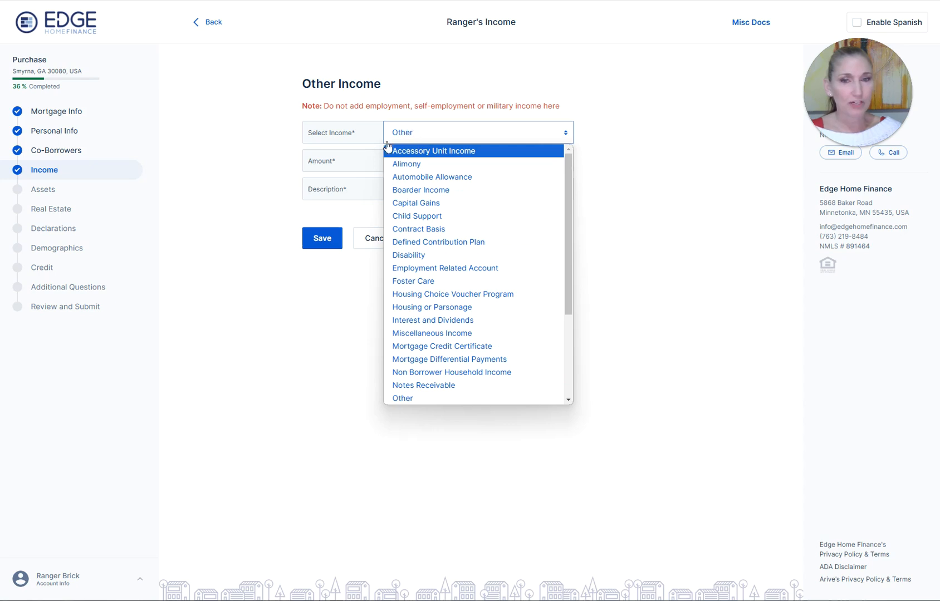
{"action": "left_click", "coordinate": [274, 199]}
{"action": "left_click", "coordinate": [391, 239]}
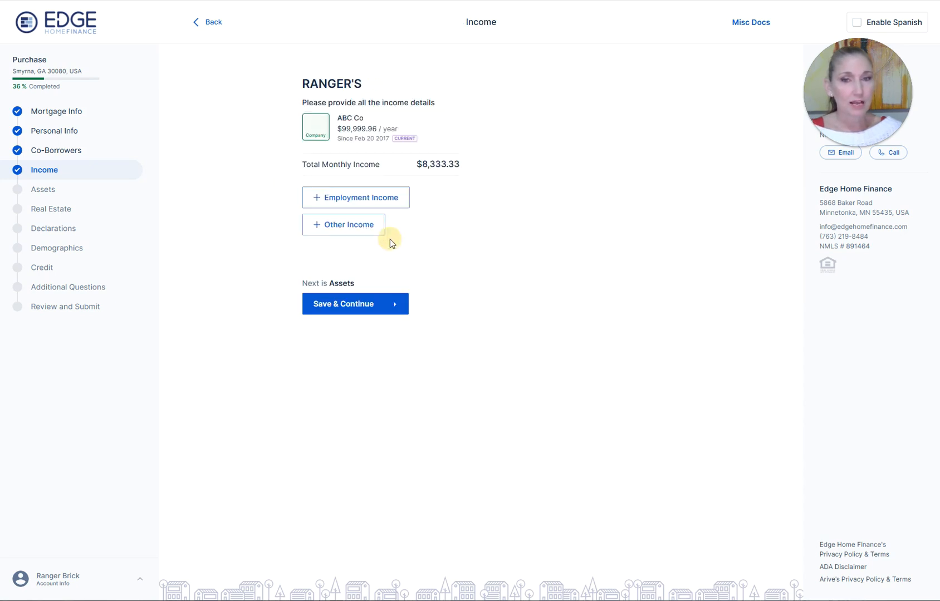
{"action": "left_click", "coordinate": [340, 308]}
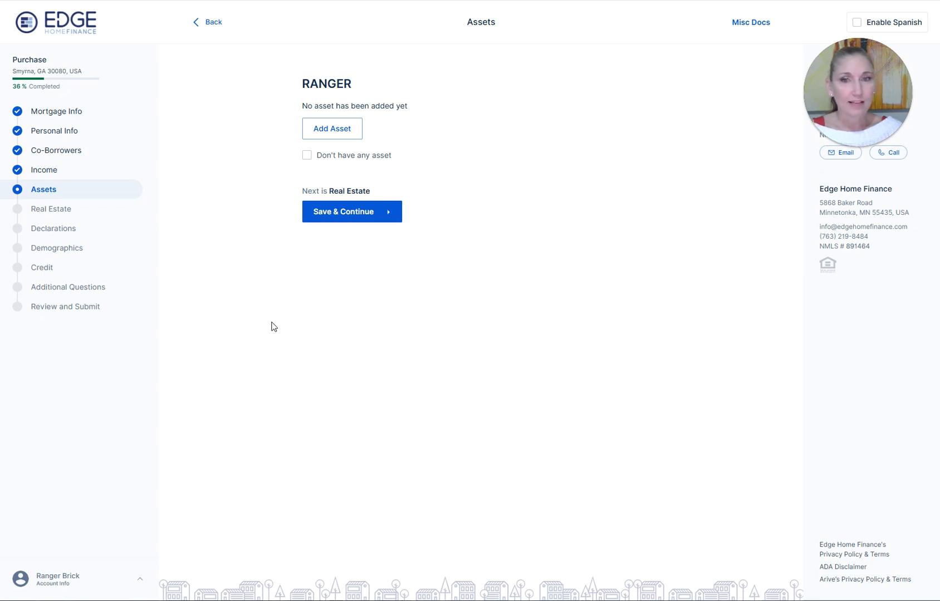
- Add a $300,000 Checking asset at Truist with its account number, then save the assets
{"action": "left_click", "coordinate": [322, 128]}
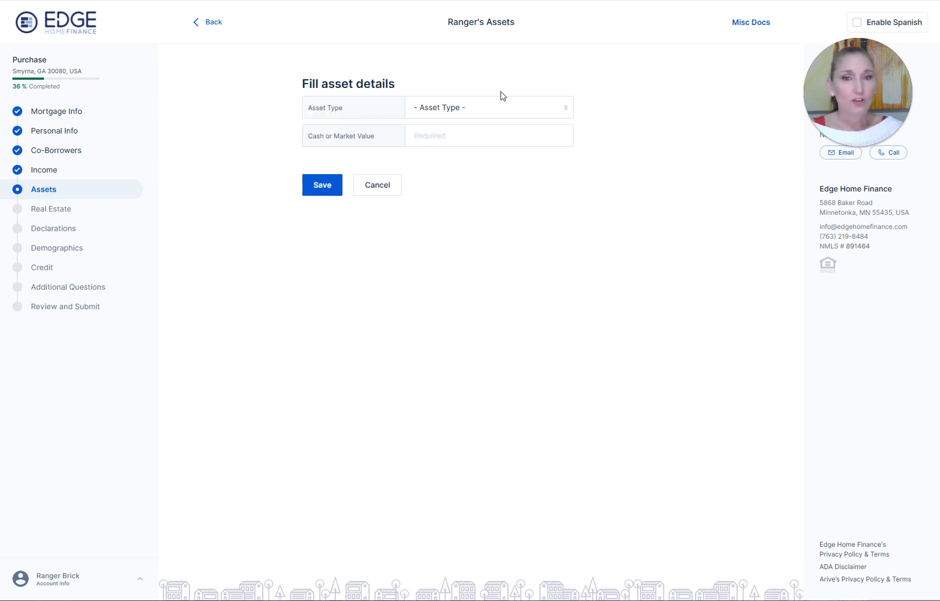
{"action": "left_click", "coordinate": [498, 107]}
{"action": "left_click", "coordinate": [446, 139]}
{"action": "left_click", "coordinate": [450, 136]}
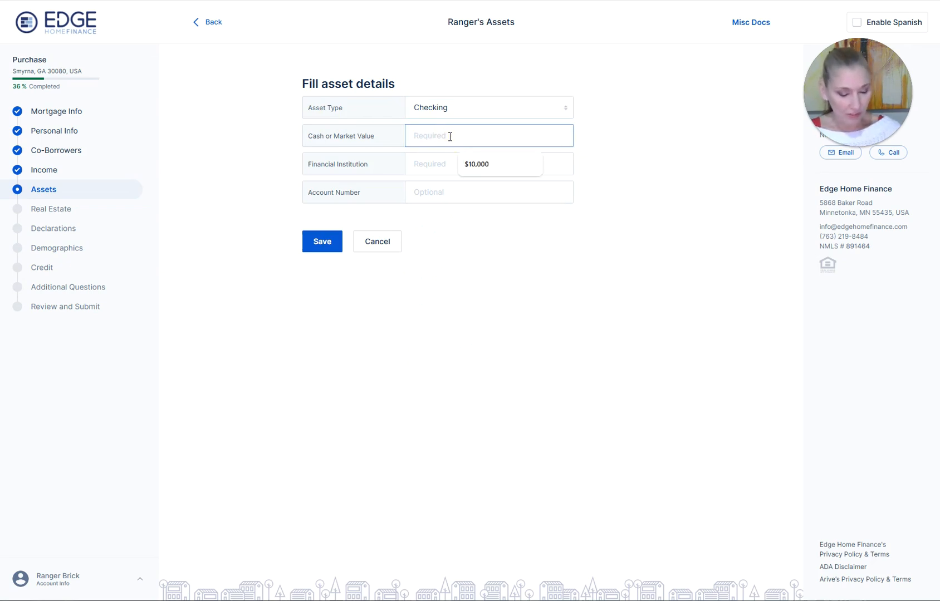
{"action": "type", "text": "3000000"}
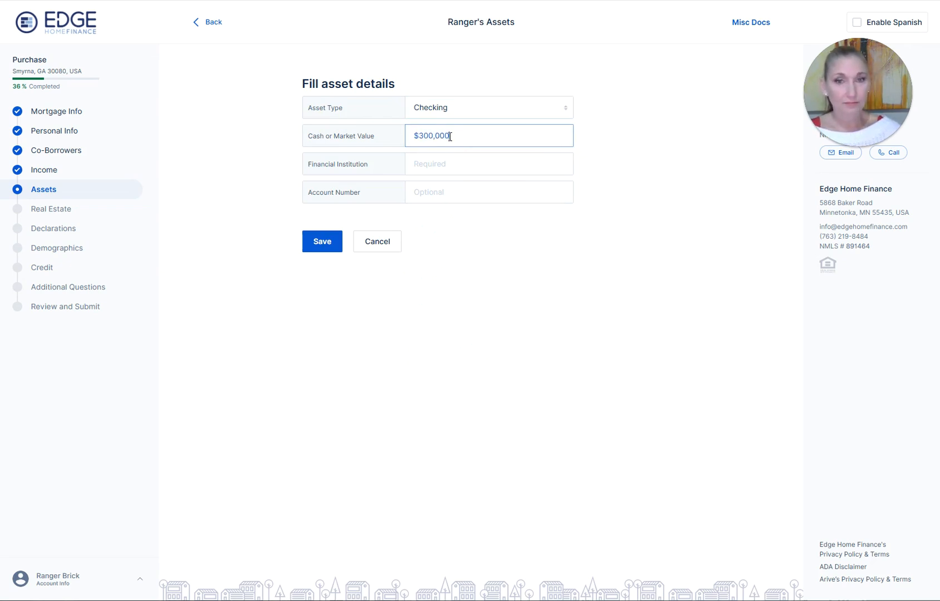
{"action": "left_click", "coordinate": [439, 161]}
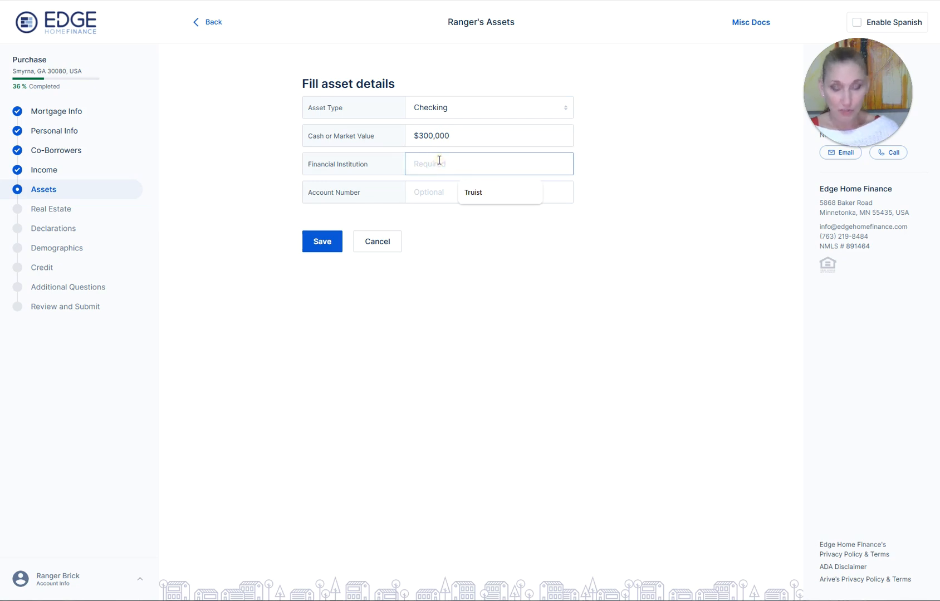
{"action": "left_click", "coordinate": [472, 193]}
{"action": "left_click", "coordinate": [429, 193]}
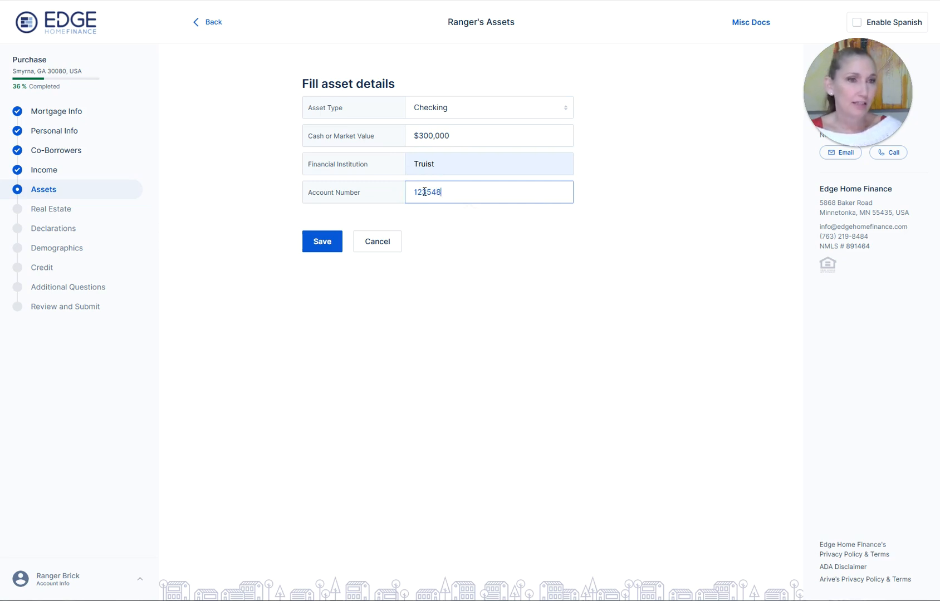
{"action": "left_click", "coordinate": [325, 245]}
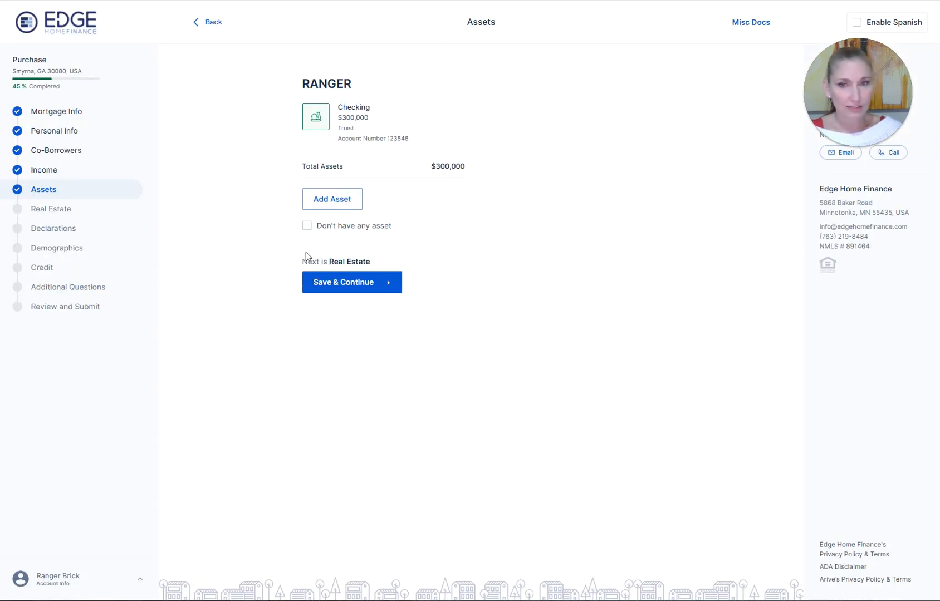
{"action": "left_click", "coordinate": [363, 291]}
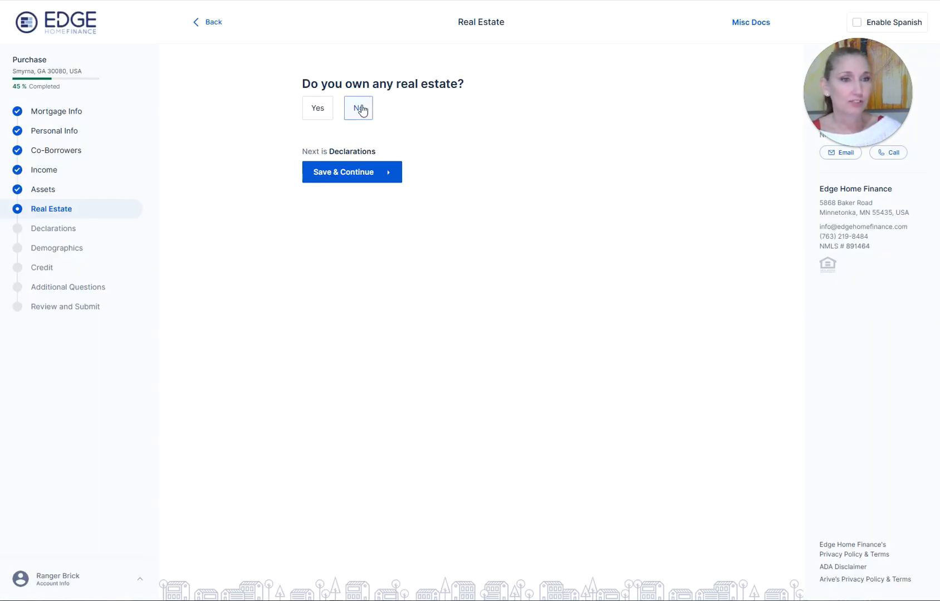
- Answer No to owning real estate, confirm the change, and save the Real Estate step
{"action": "left_click", "coordinate": [315, 111]}
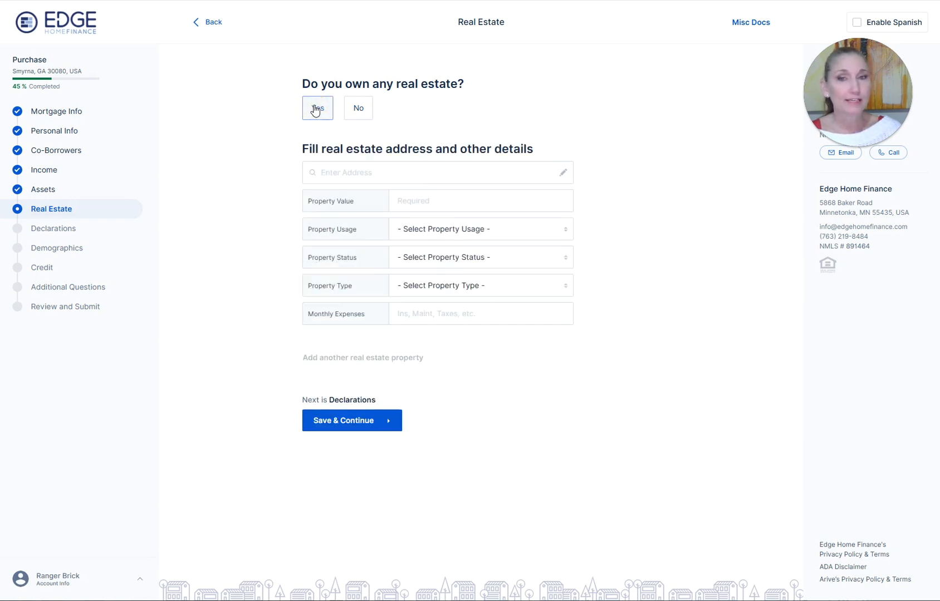
{"action": "left_click", "coordinate": [343, 169]}
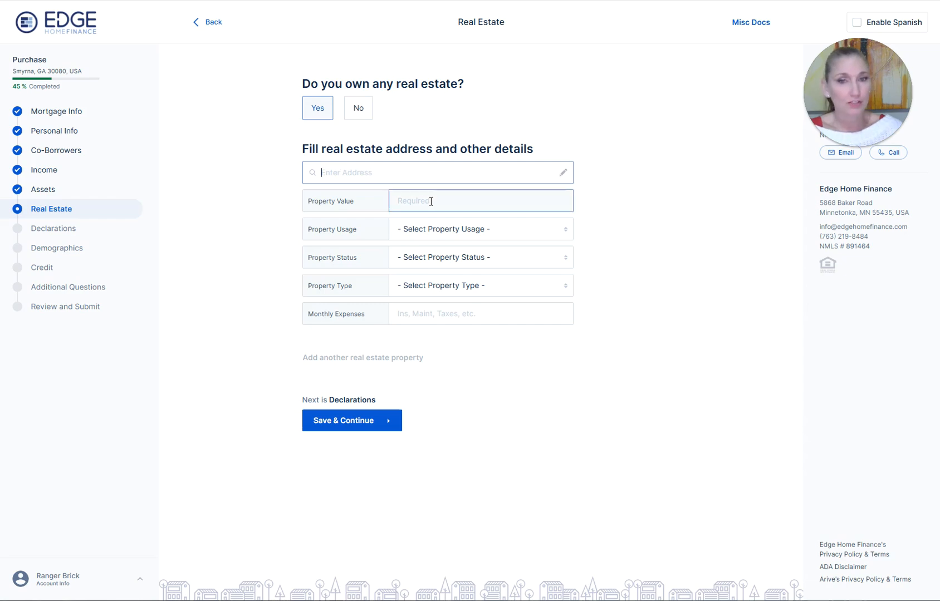
{"action": "left_click", "coordinate": [358, 111]}
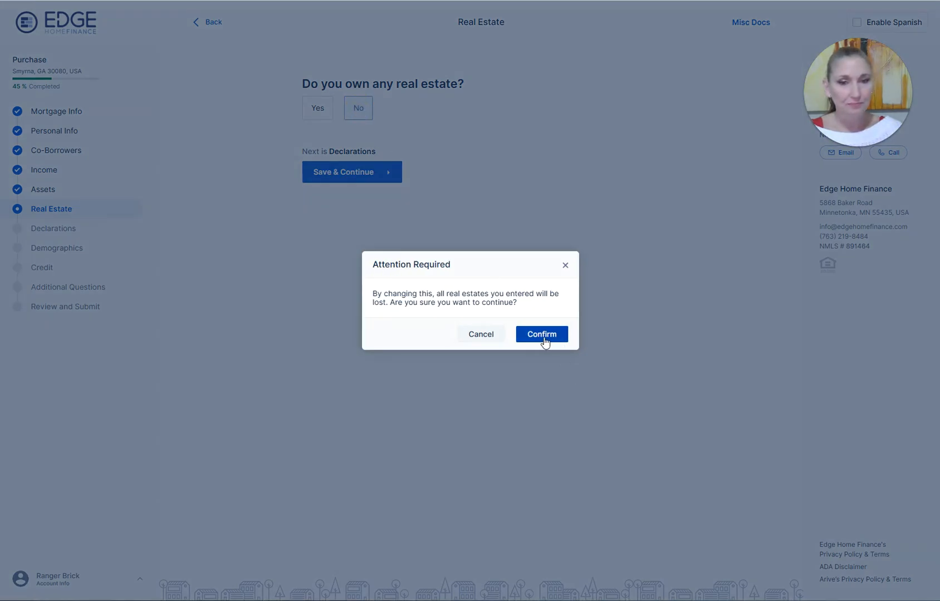
{"action": "left_click", "coordinate": [533, 336]}
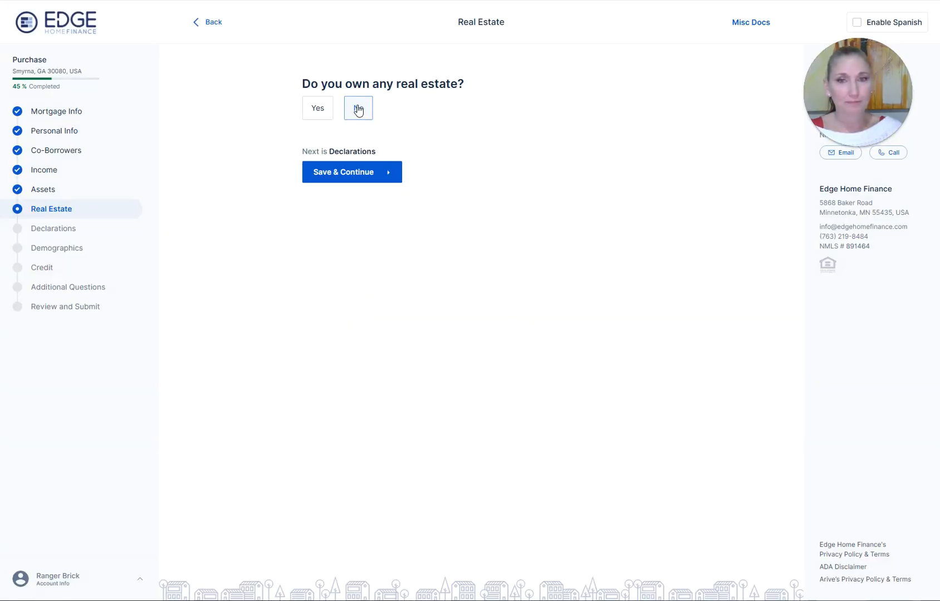
{"action": "left_click", "coordinate": [345, 172]}
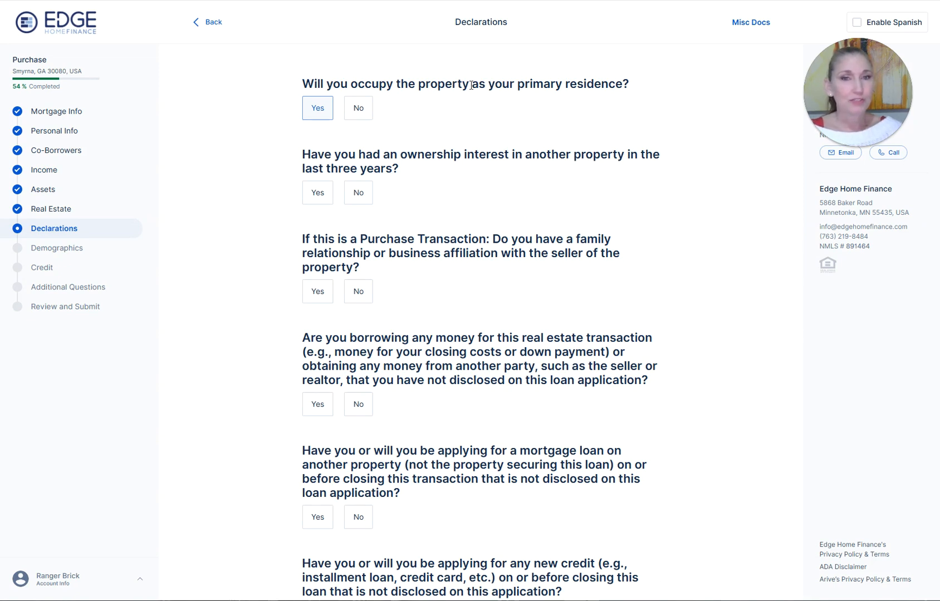
- Answer No to other property ownership, seller ties, undisclosed borrowing, new mortgage or credit, and priority liens
{"action": "left_click", "coordinate": [357, 196]}
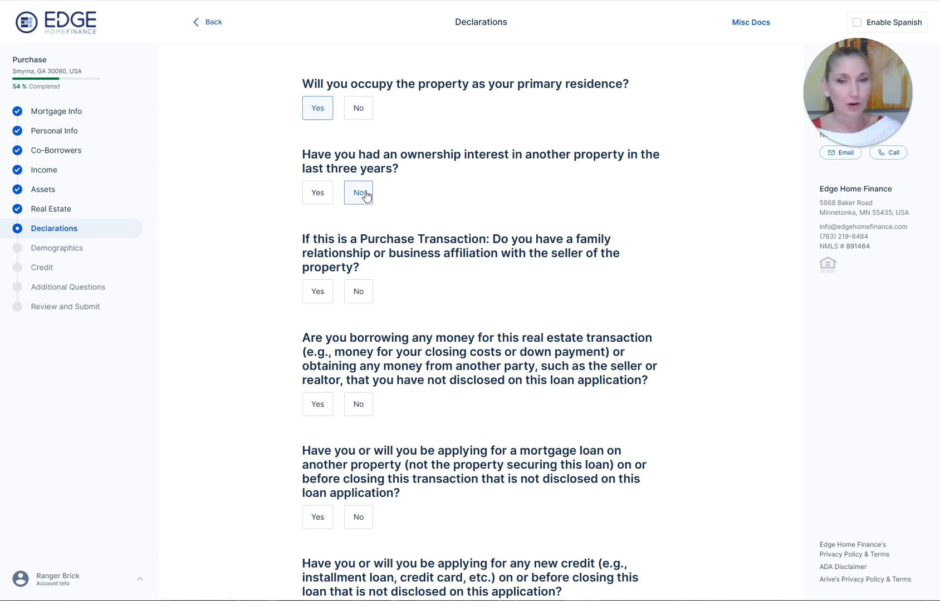
{"action": "left_click", "coordinate": [358, 292]}
{"action": "scroll", "coordinate": [387, 287], "scroll_direction": "down", "scroll_amount": 4}
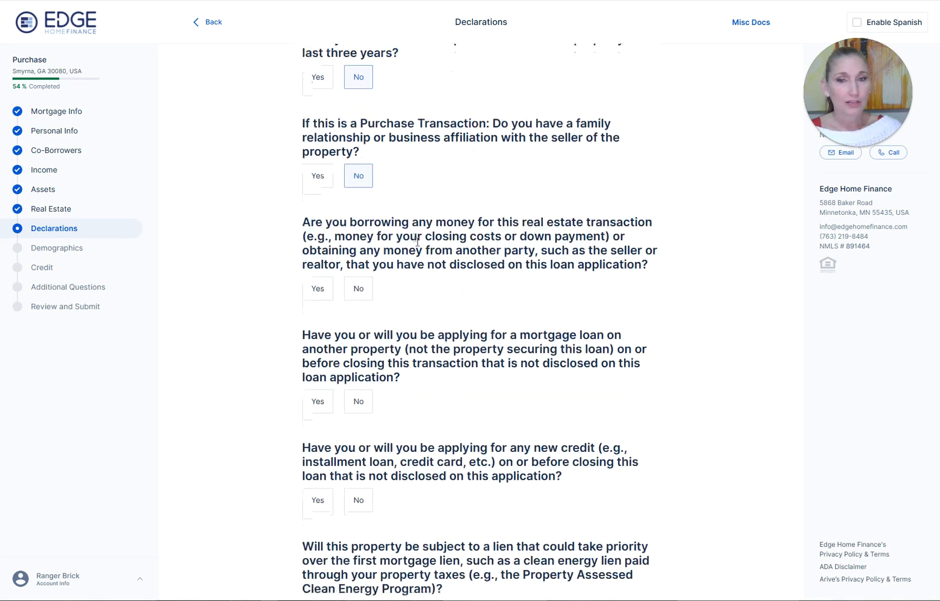
{"action": "left_click", "coordinate": [358, 188]}
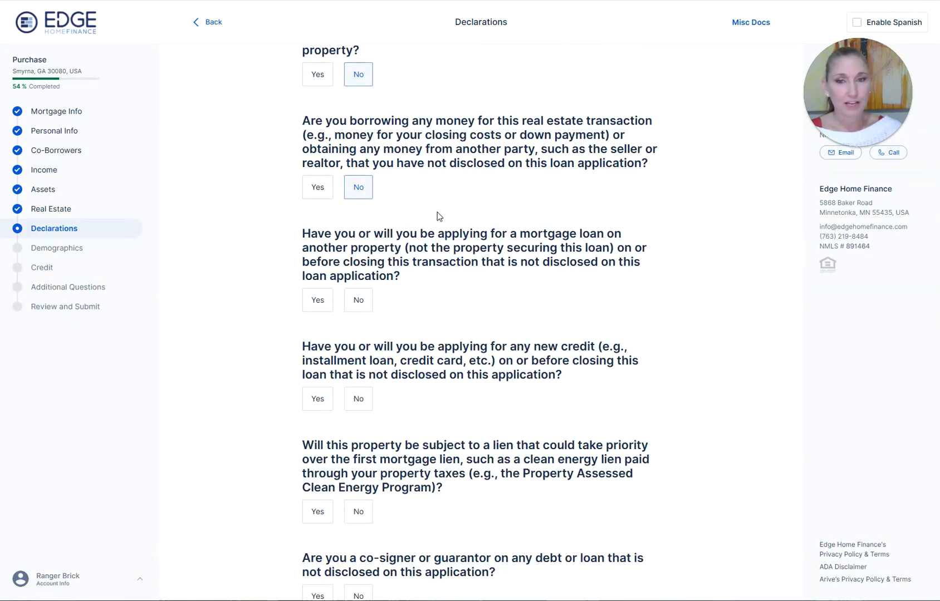
{"action": "left_click", "coordinate": [359, 301]}
{"action": "left_click", "coordinate": [357, 405]}
{"action": "left_click", "coordinate": [358, 405]}
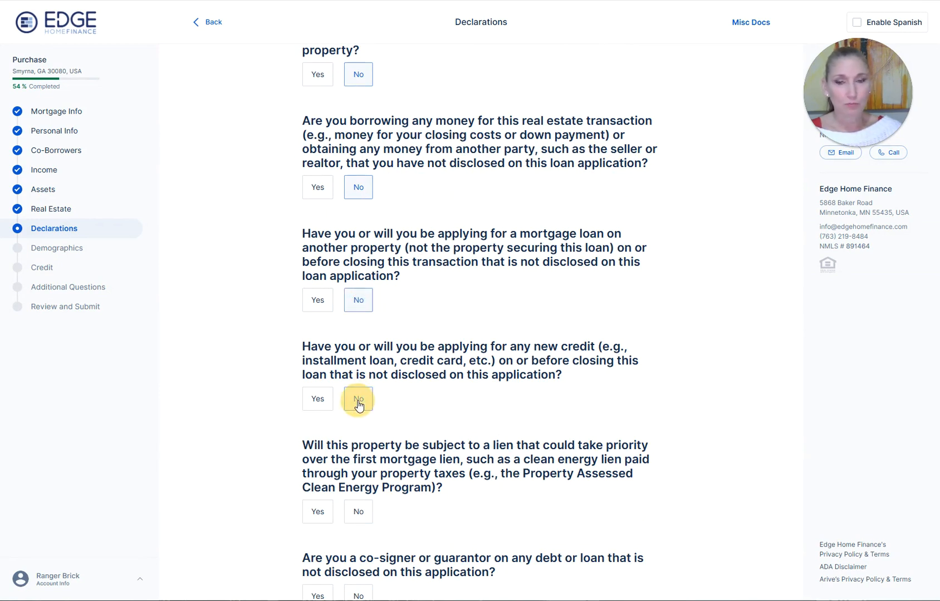
{"action": "scroll", "coordinate": [368, 400], "scroll_direction": "down", "scroll_amount": 2}
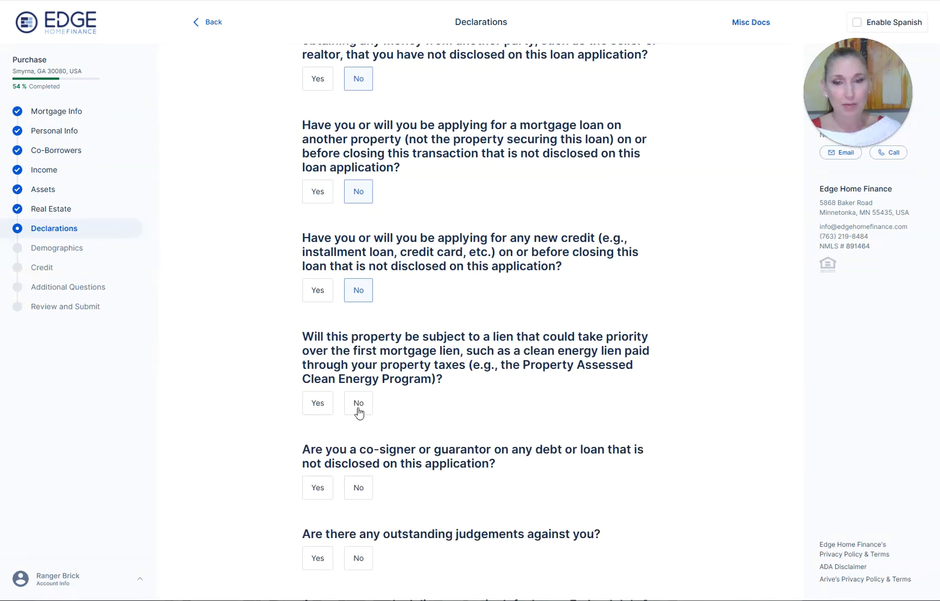
{"action": "left_click", "coordinate": [360, 406]}
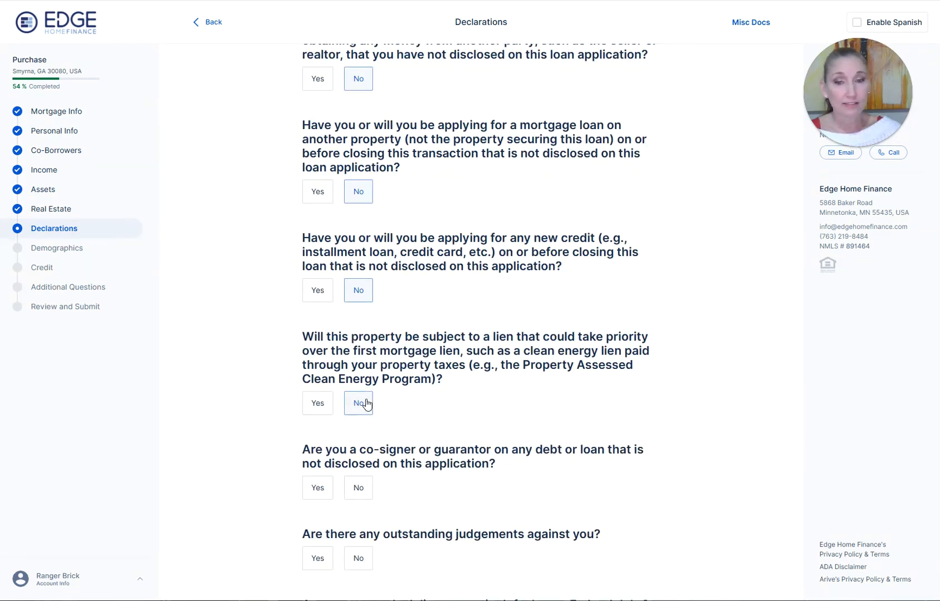
{"action": "scroll", "coordinate": [362, 407], "scroll_direction": "down", "scroll_amount": 3}
- Answer No to co-signing, judgements, federal debt, lawsuits, foreclosure and bankruptcy, then save Declarations
{"action": "left_click", "coordinate": [353, 327]}
{"action": "left_click", "coordinate": [358, 397]}
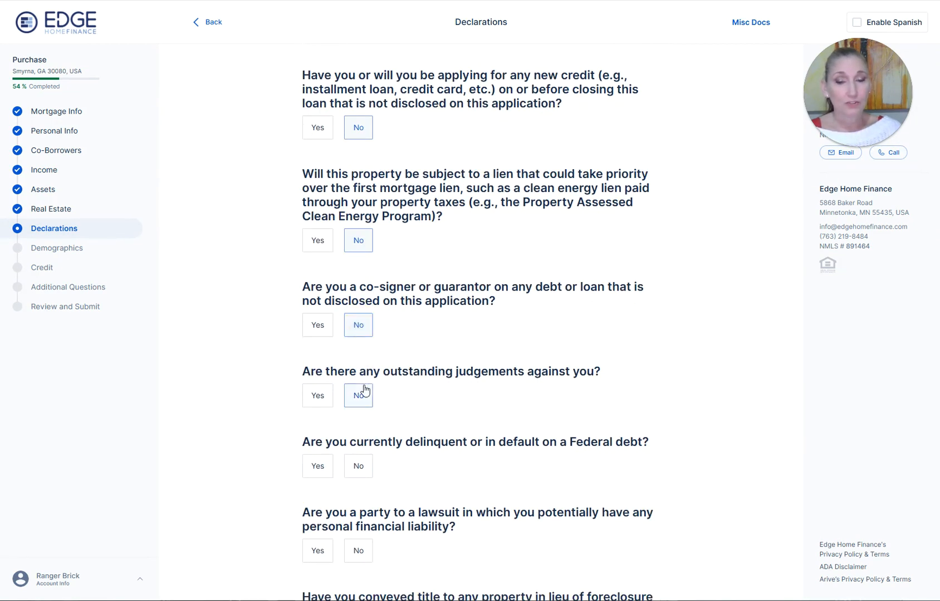
{"action": "left_click", "coordinate": [358, 466]}
{"action": "scroll", "coordinate": [503, 293], "scroll_direction": "down", "scroll_amount": 3}
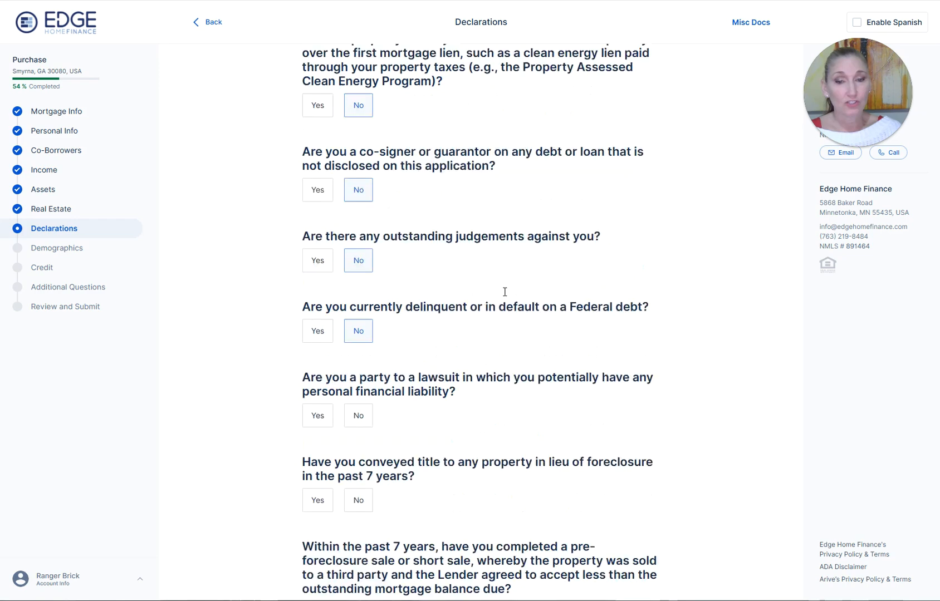
{"action": "left_click", "coordinate": [358, 389]}
{"action": "left_click", "coordinate": [358, 473]}
{"action": "scroll", "coordinate": [489, 251], "scroll_direction": "down", "scroll_amount": 4}
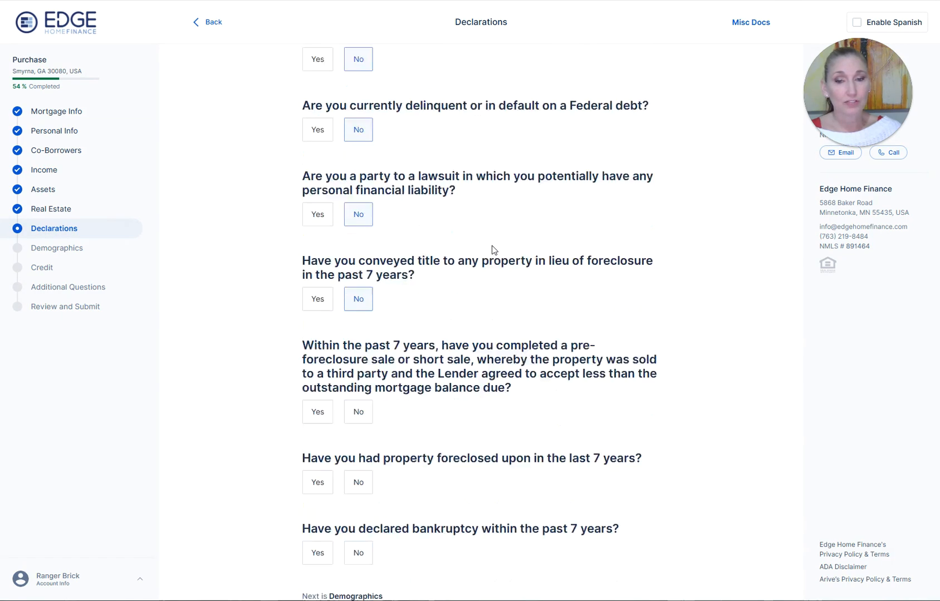
{"action": "left_click", "coordinate": [360, 370]}
{"action": "left_click", "coordinate": [361, 439]}
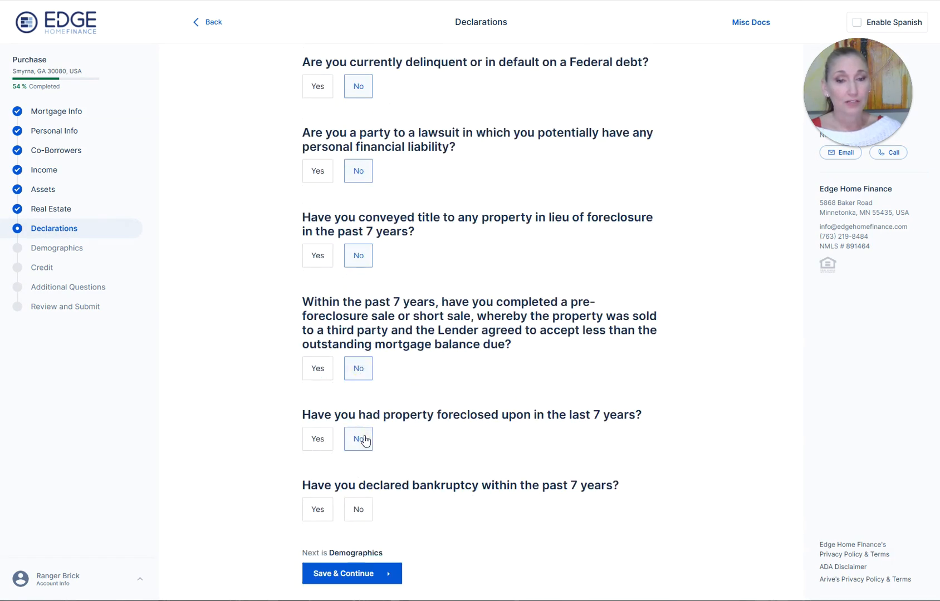
{"action": "left_click", "coordinate": [365, 507]}
{"action": "scroll", "coordinate": [480, 252], "scroll_direction": "down", "scroll_amount": 1}
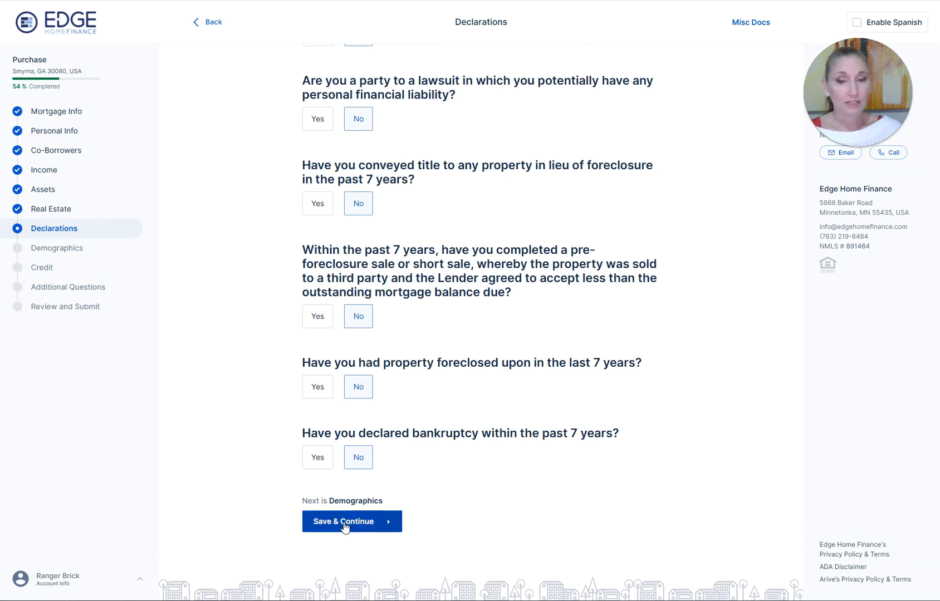
{"action": "left_click", "coordinate": [355, 521]}
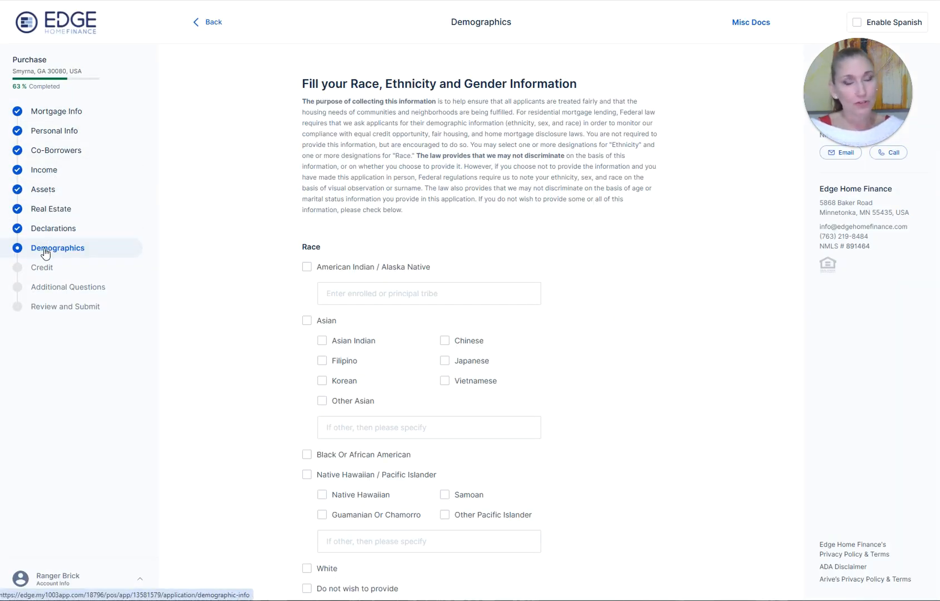
- Mark race White, ethnicity Not Hispanic/Latino and gender Female, then save Demographics
{"action": "left_click", "coordinate": [52, 173]}
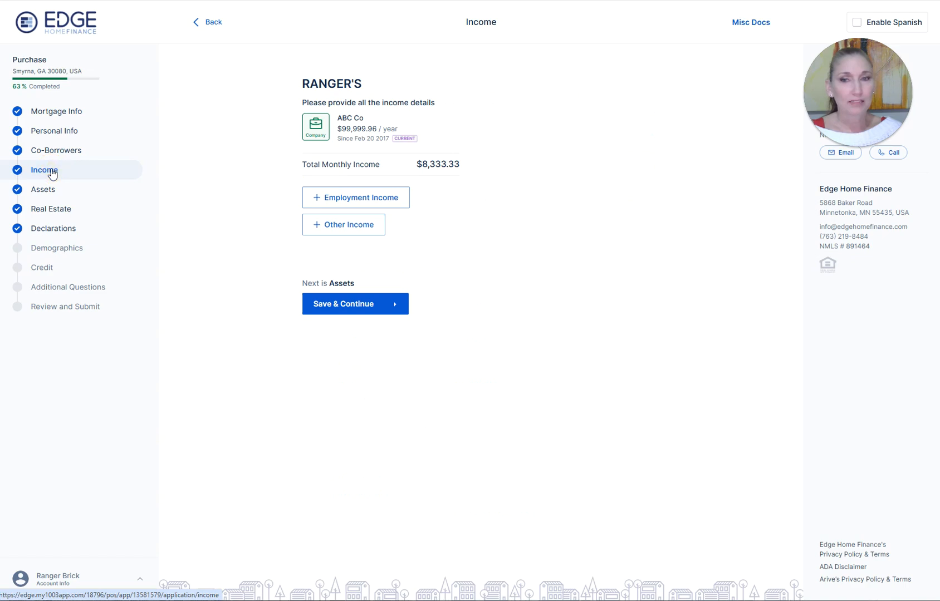
{"action": "left_click", "coordinate": [46, 246]}
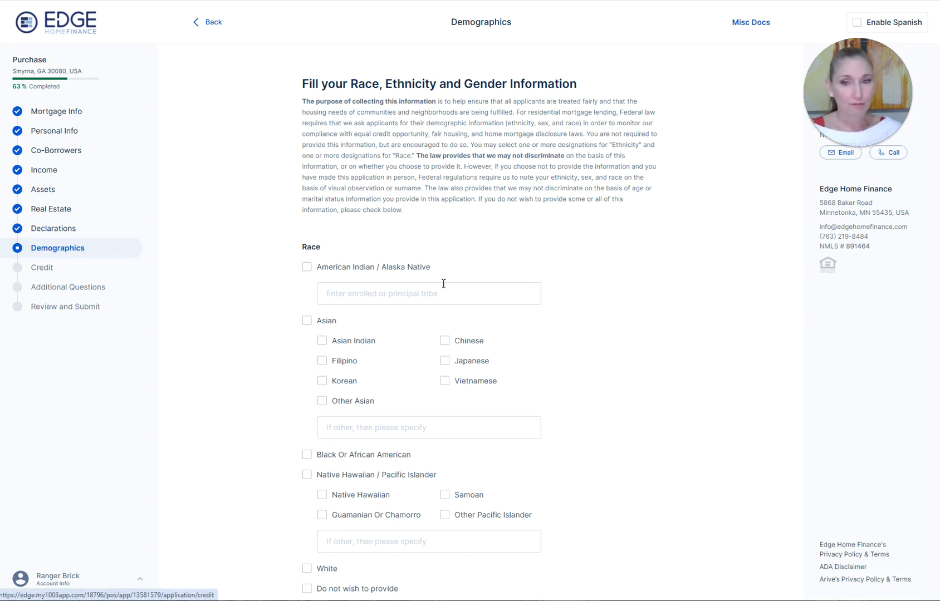
{"action": "scroll", "coordinate": [365, 290], "scroll_direction": "down", "scroll_amount": 2}
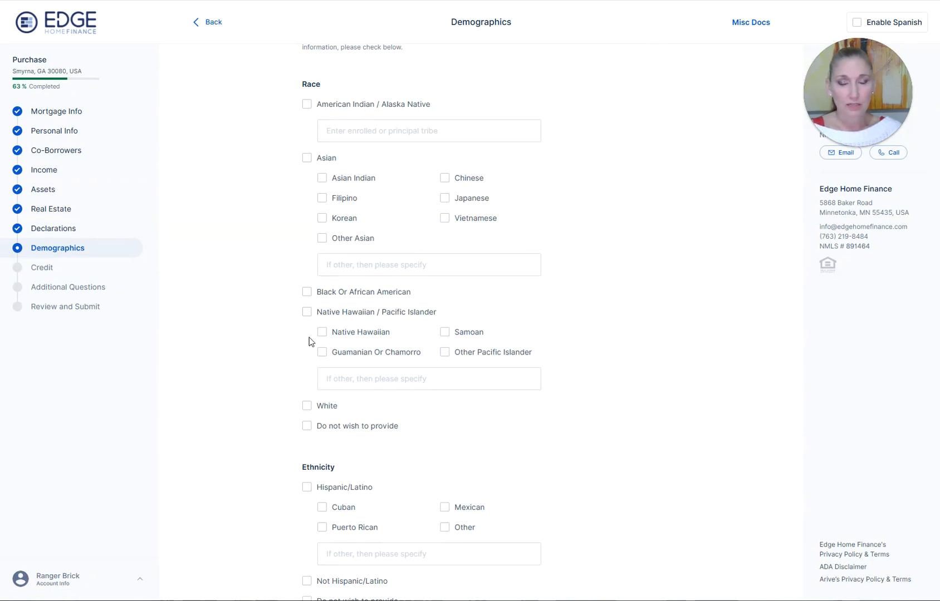
{"action": "left_click", "coordinate": [306, 405]}
{"action": "scroll", "coordinate": [305, 276], "scroll_direction": "down", "scroll_amount": 3}
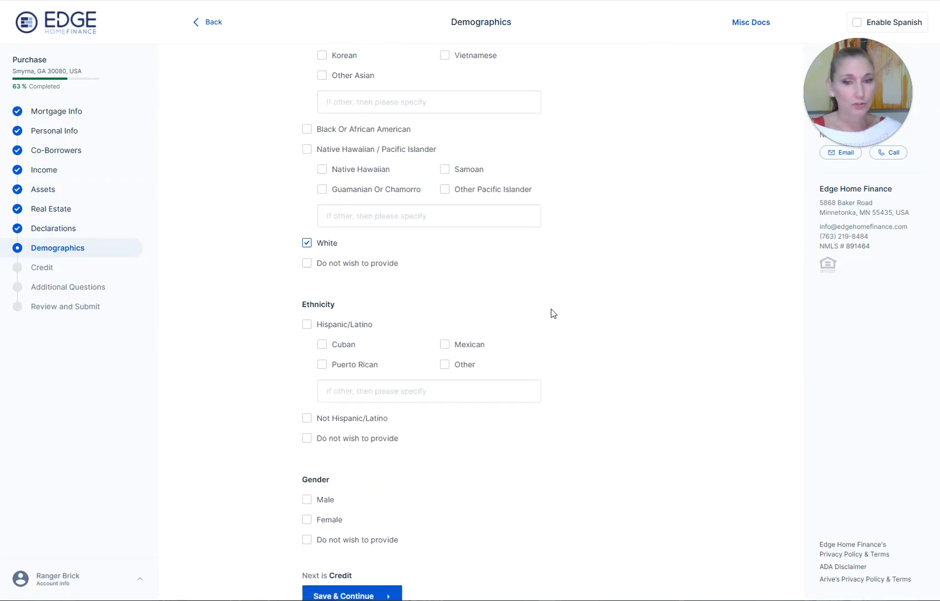
{"action": "scroll", "coordinate": [637, 292], "scroll_direction": "down", "scroll_amount": 2}
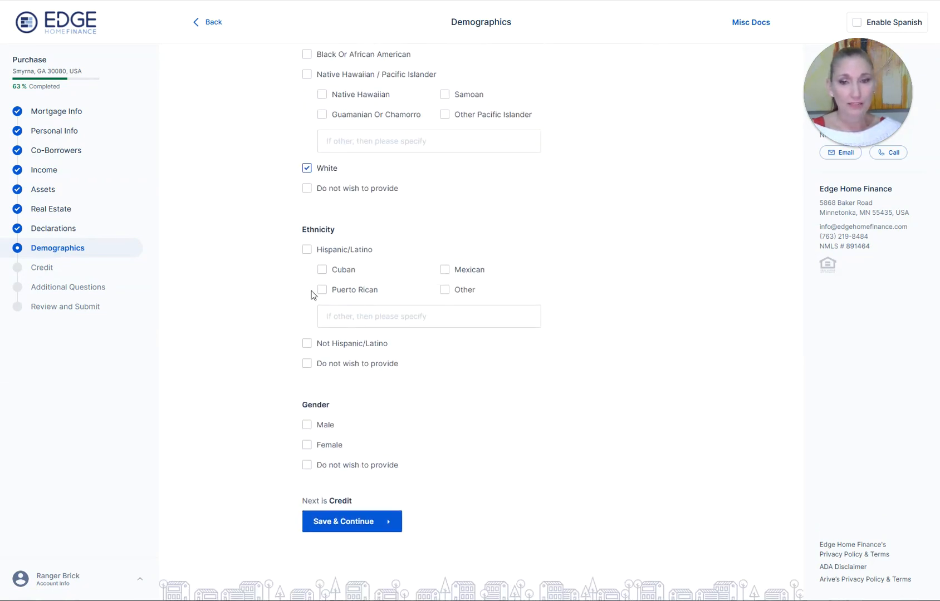
{"action": "left_click", "coordinate": [306, 343]}
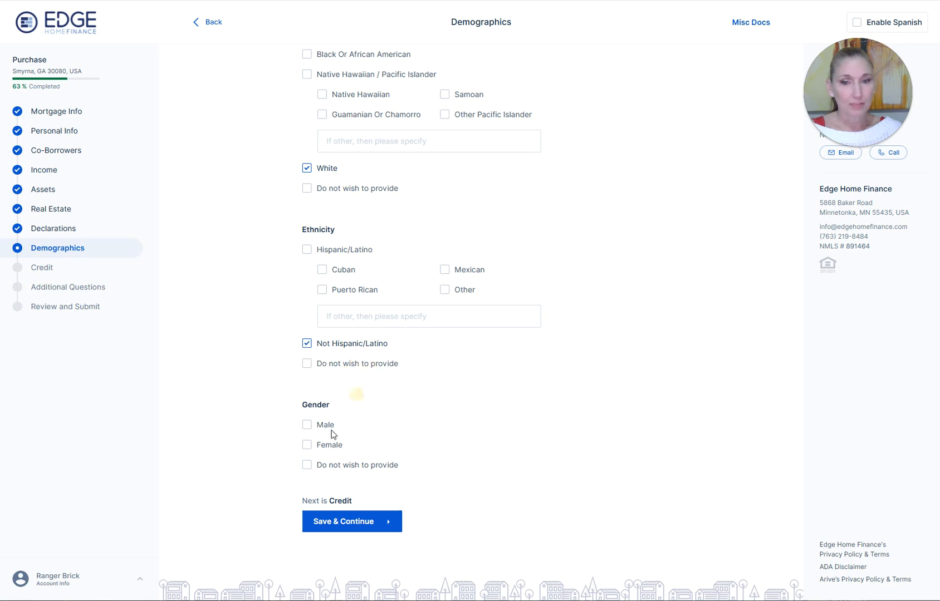
{"action": "left_click", "coordinate": [307, 445]}
{"action": "left_click", "coordinate": [339, 520]}
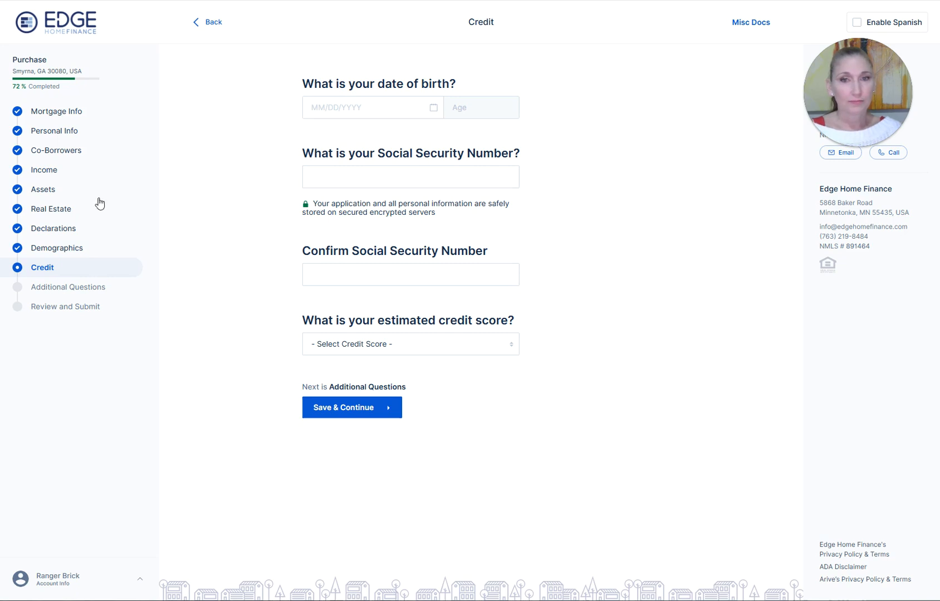
- Enter the date of birth, choose a 740 - 779 estimated credit score, and try saving
{"action": "left_click", "coordinate": [340, 108]}
{"action": "key", "text": "Tab"}
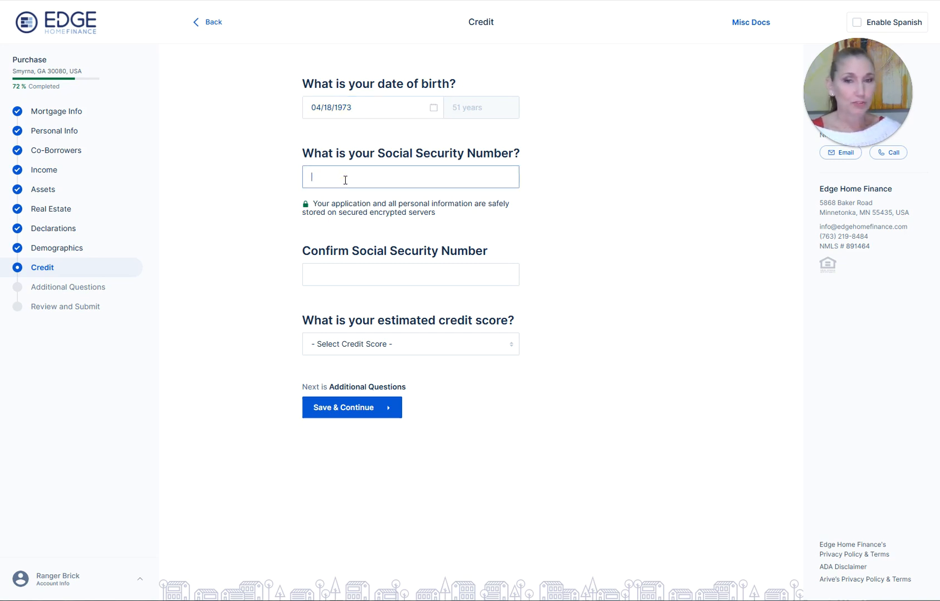
{"action": "left_click", "coordinate": [367, 338]}
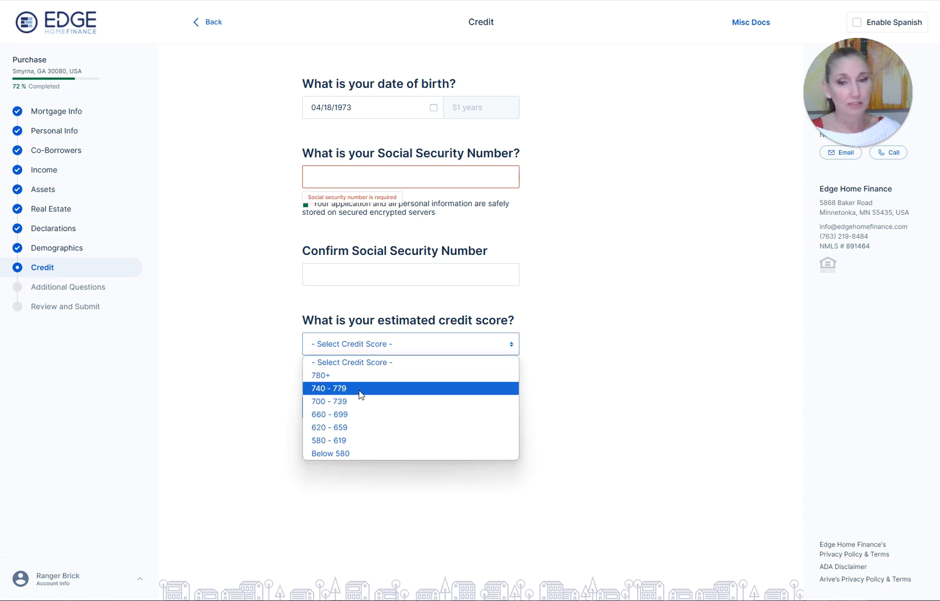
{"action": "left_click", "coordinate": [360, 390]}
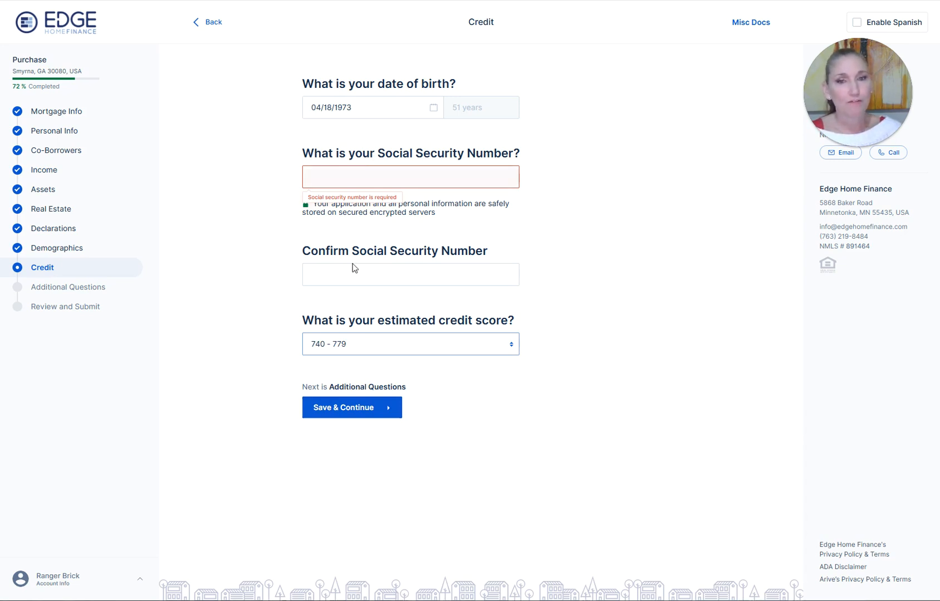
{"action": "left_click", "coordinate": [352, 415]}
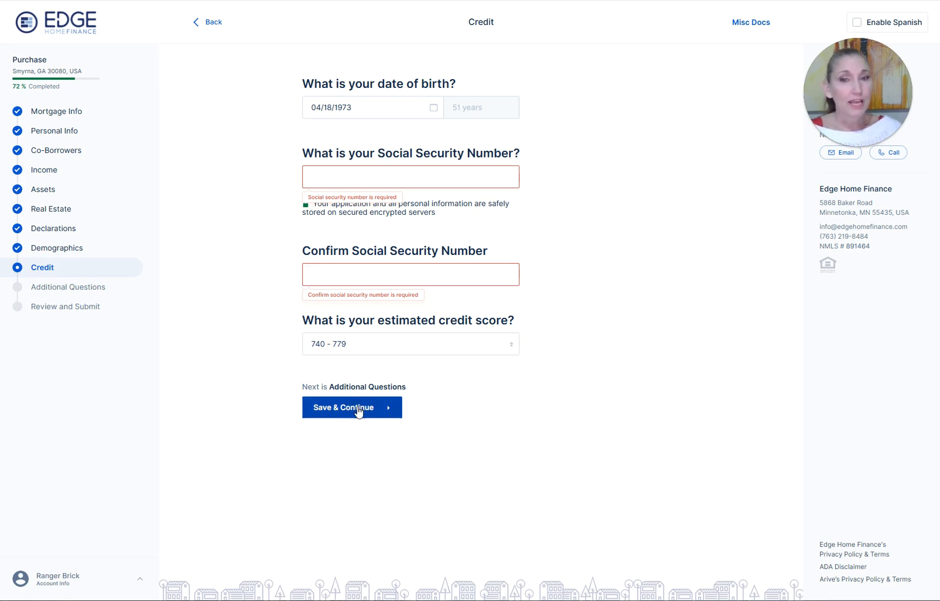
{"action": "left_click", "coordinate": [394, 105]}
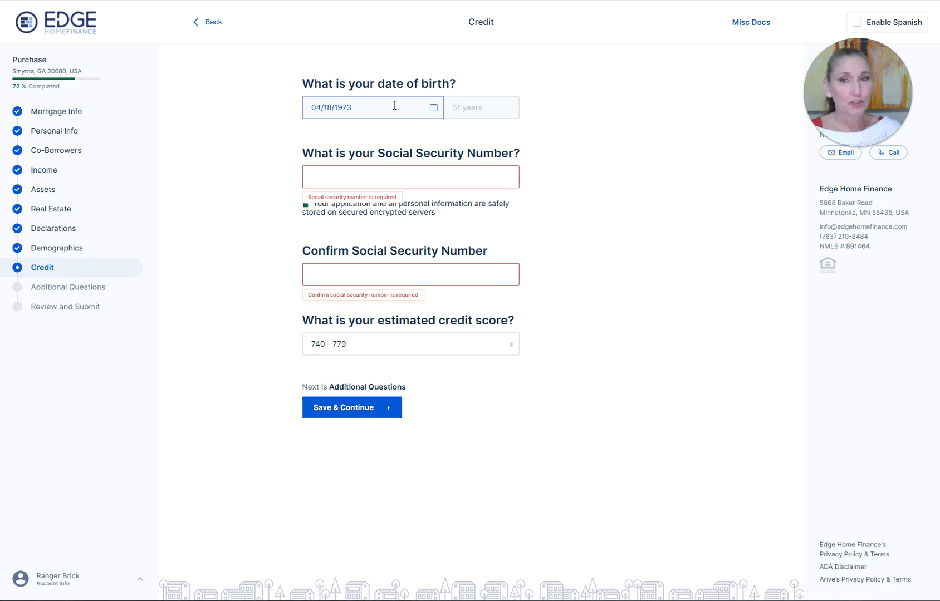
{"action": "left_click", "coordinate": [623, 163]}
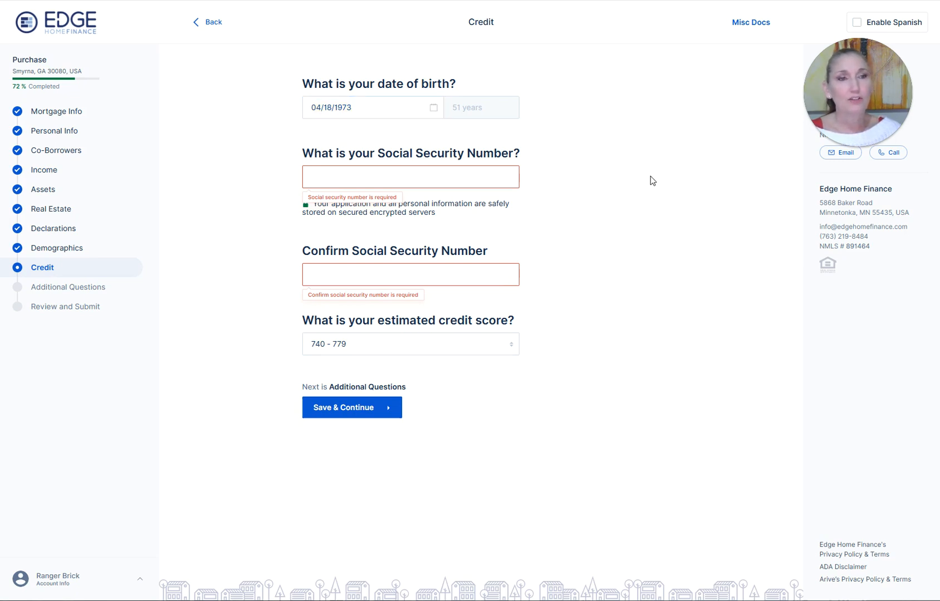